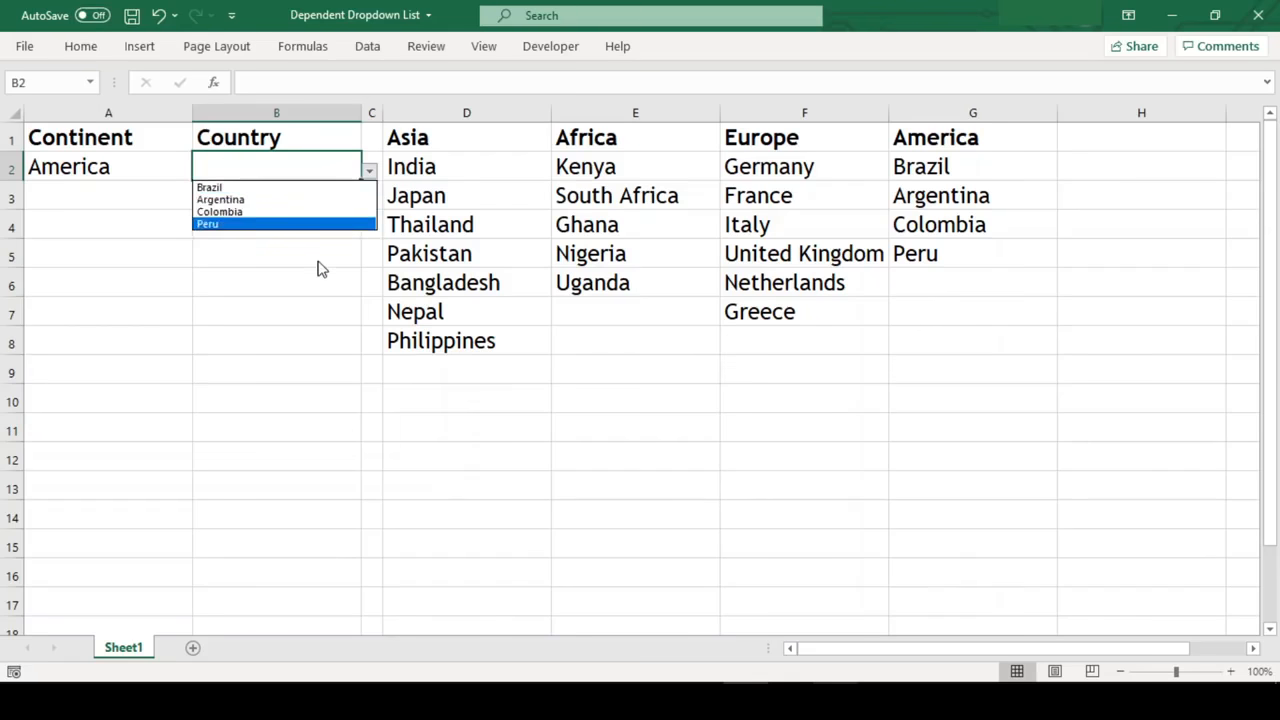
# Set the continent in A2 to Asia and view the country choices offered in B2.
pyautogui.press('Escape')
pyautogui.click(163, 170)
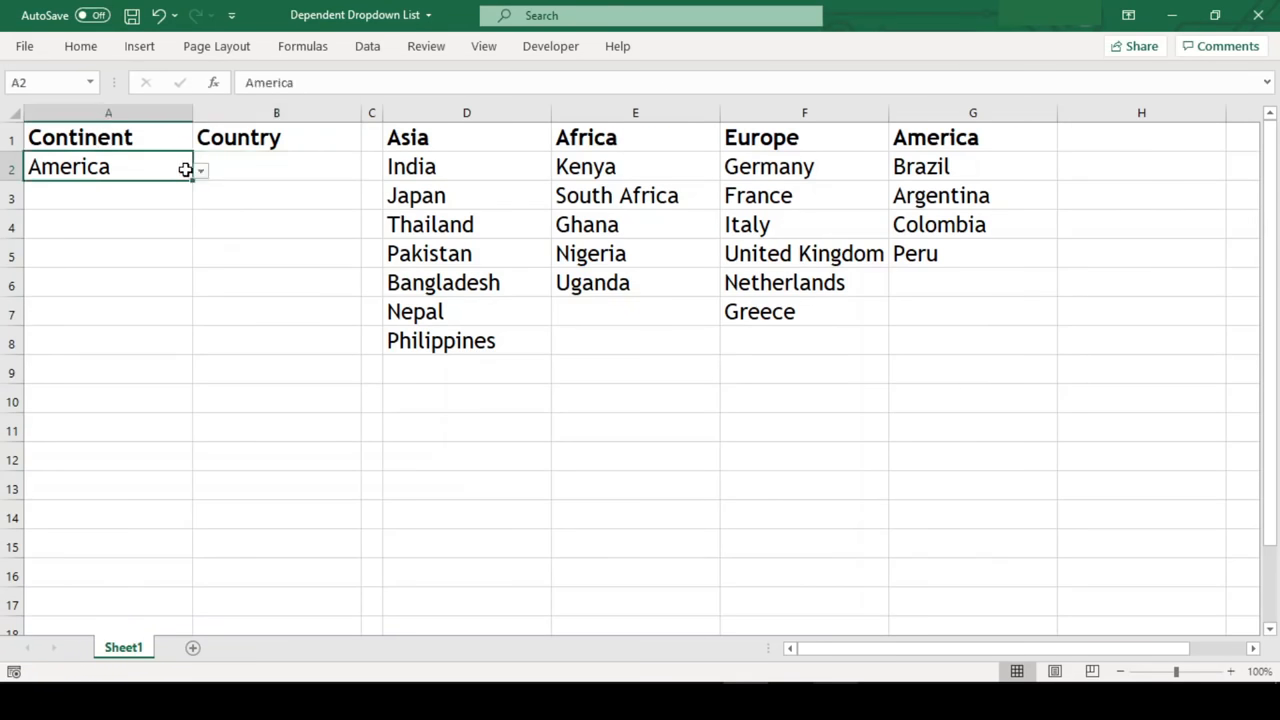
pyautogui.click(201, 171)
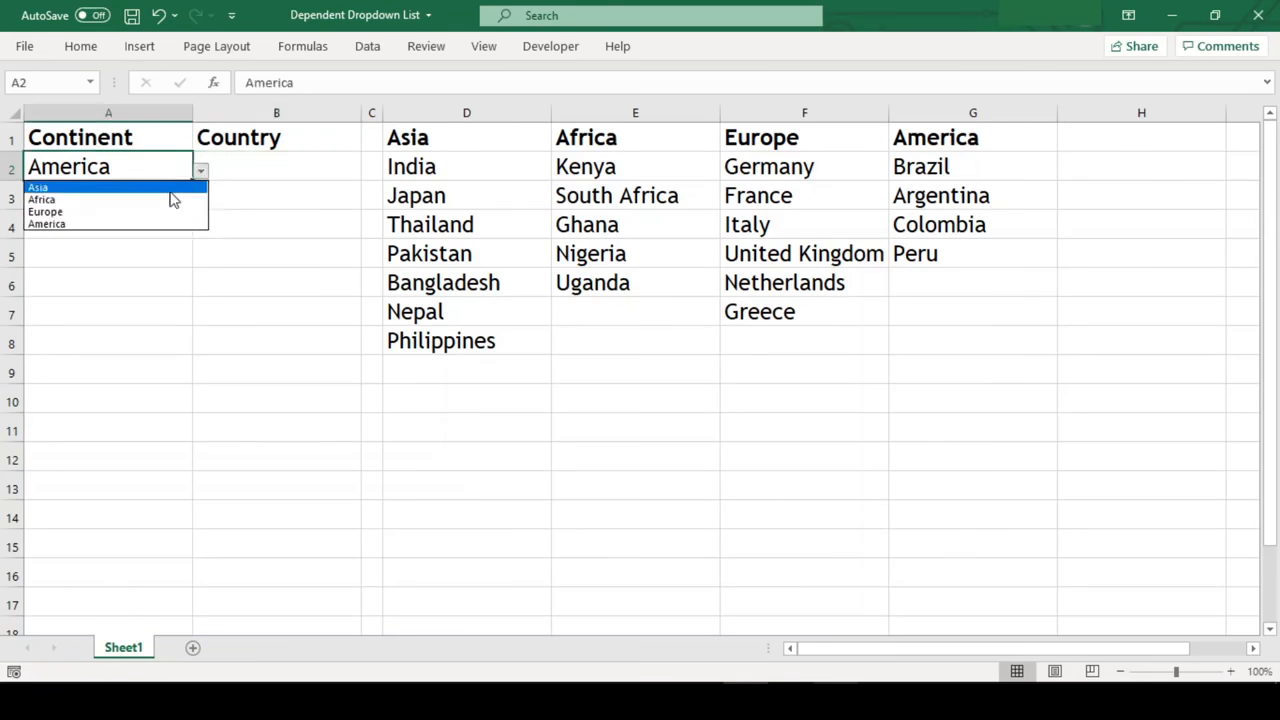
pyautogui.click(171, 188)
pyautogui.click(277, 200)
pyautogui.click(332, 168)
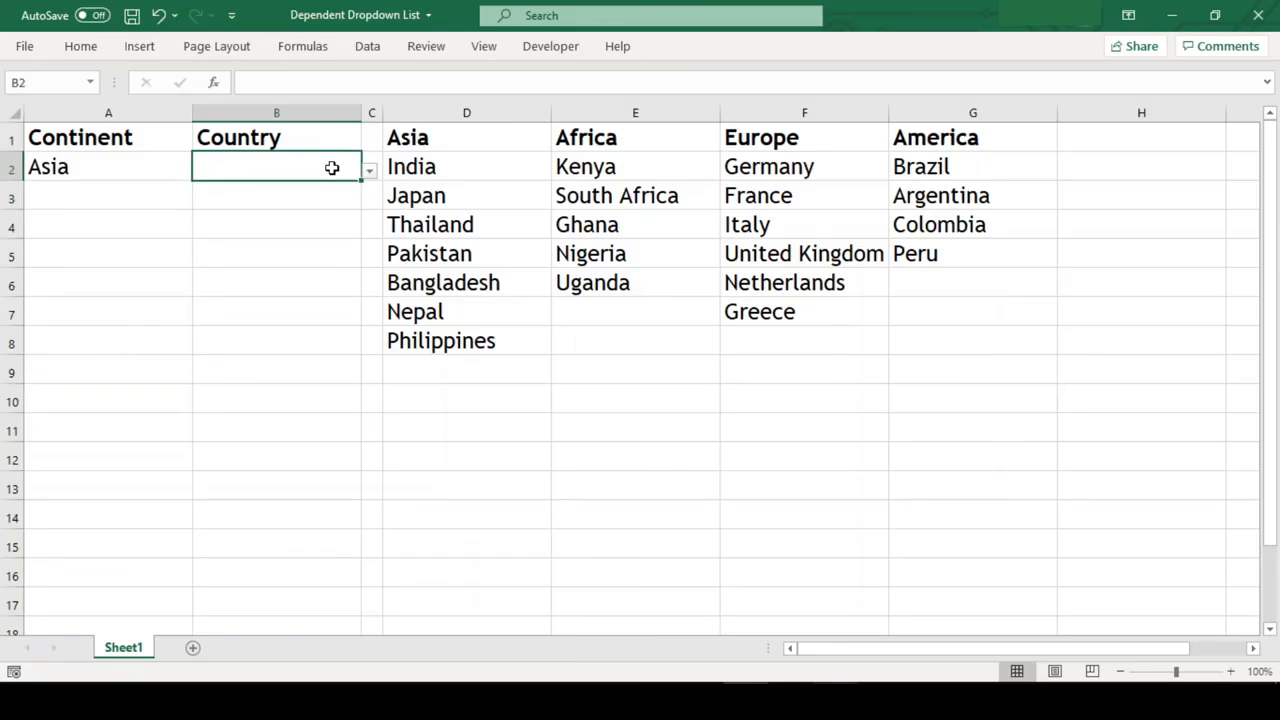
pyautogui.click(369, 171)
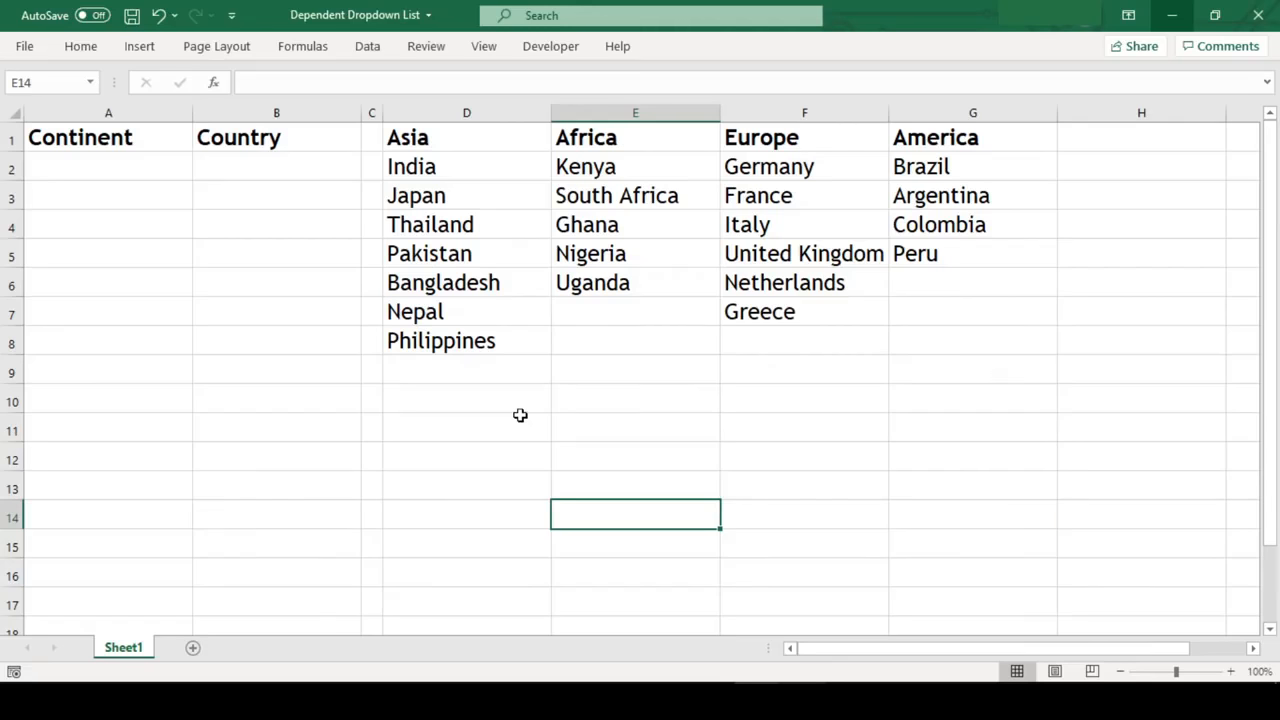
# Examine the country lists under the Asia, Africa, Europe and America headers in columns D to G.
pyautogui.click(457, 127)
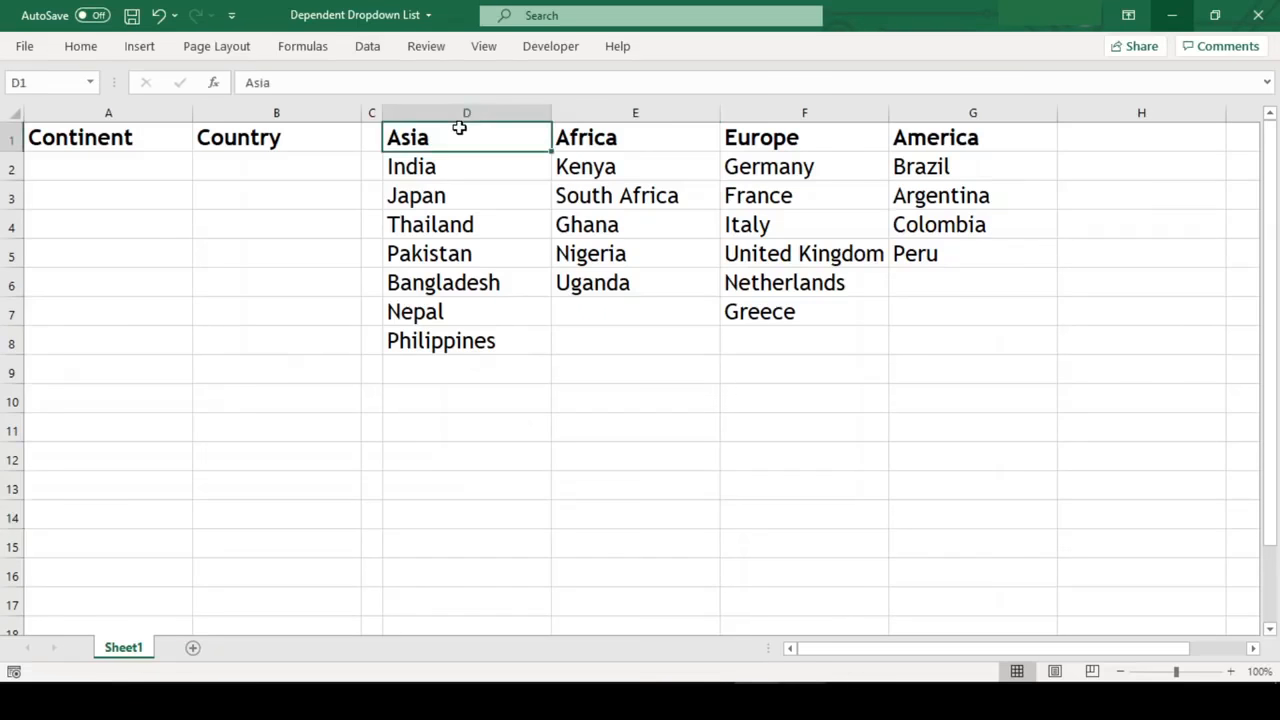
pyautogui.hotkey('shift', 'Down')
pyautogui.hotkey('shift', 'Down')
pyautogui.hotkey('shift', 'Down')
pyautogui.hotkey('shift', 'Down')
pyautogui.hotkey('shift', 'Down')
pyautogui.hotkey('shift', 'Down')
pyautogui.hotkey('shift', 'Down')
pyautogui.press('Right')
pyautogui.hotkey('shift', 'Down')
pyautogui.hotkey('shift', 'Down')
pyautogui.hotkey('shift', 'Down')
pyautogui.hotkey('shift', 'Down')
pyautogui.hotkey('shift', 'Down')
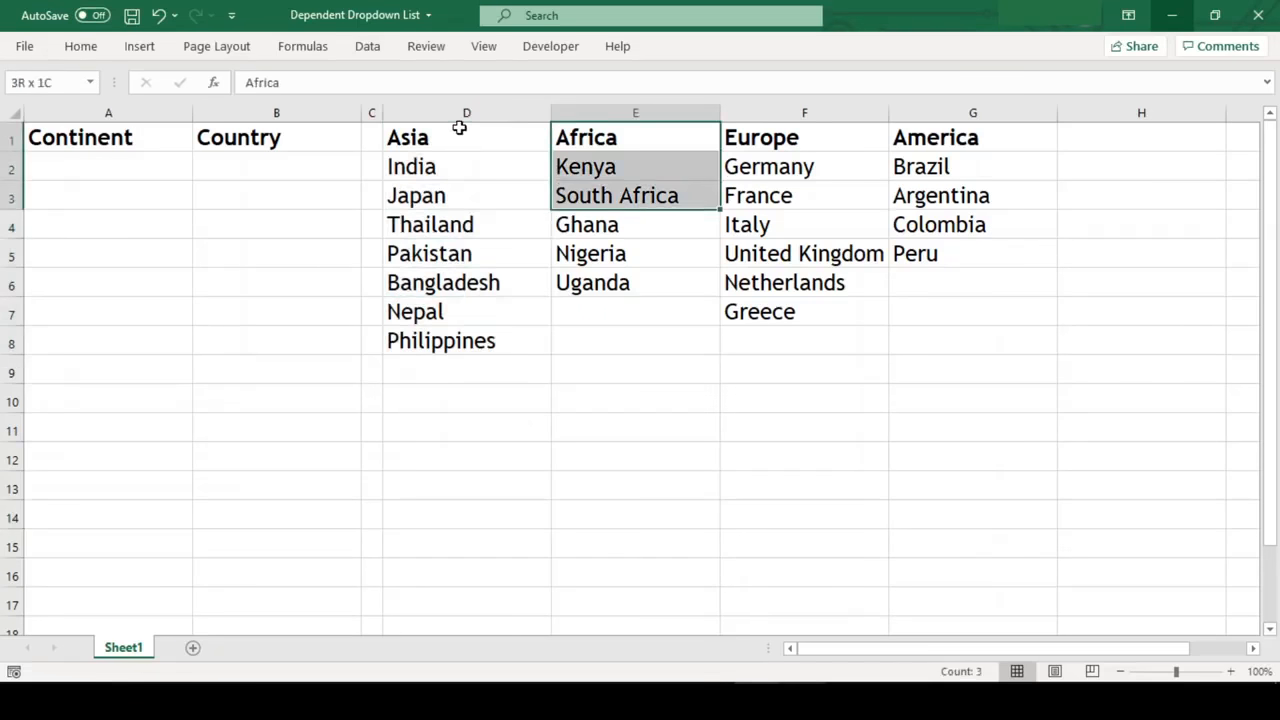
pyautogui.press('Right')
pyautogui.hotkey('shift', 'Down')
pyautogui.hotkey('shift', 'Down')
pyautogui.hotkey('shift', 'Down')
pyautogui.hotkey('shift', 'Down')
pyautogui.hotkey('shift', 'Down')
pyautogui.hotkey('shift', 'Down')
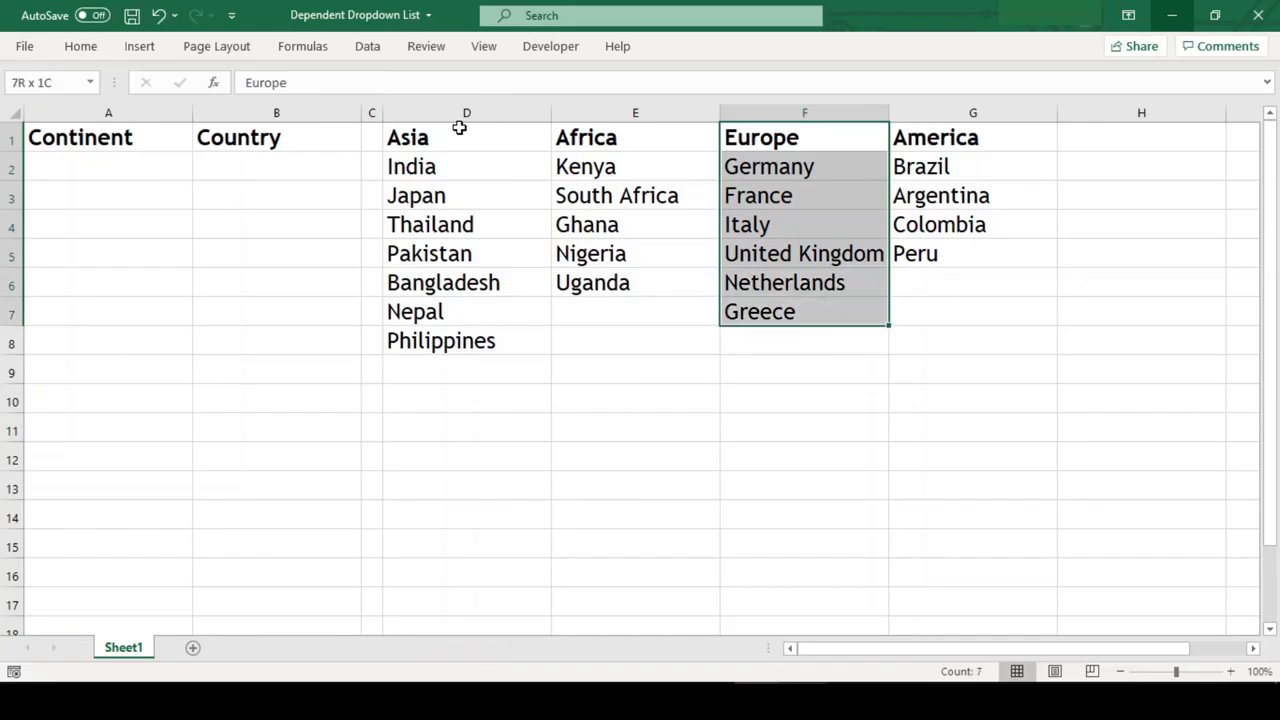
pyautogui.press('Right')
pyautogui.hotkey('shift', 'Down')
pyautogui.hotkey('shift', 'Down')
pyautogui.hotkey('shift', 'Down')
pyautogui.hotkey('shift', 'Down')
pyautogui.press('Left')
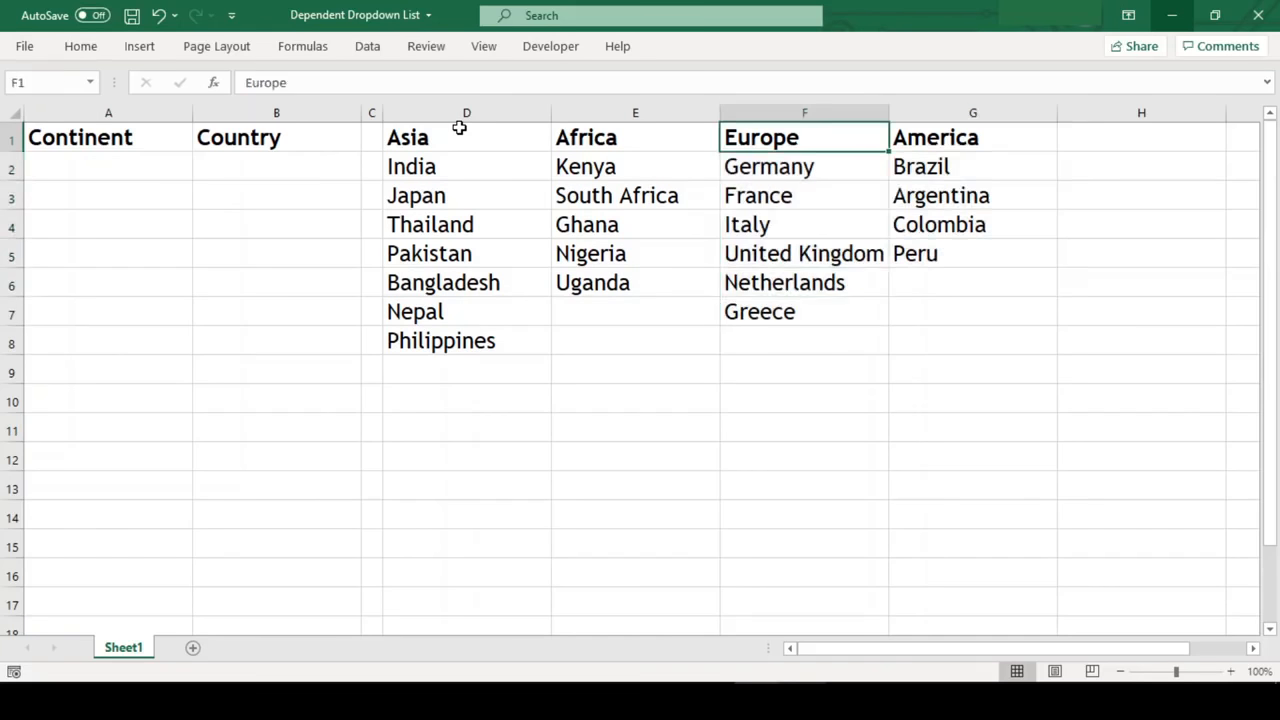
# Review the continent headers in D1:G1 and the countries listed under Europe in F2:F7.
pyautogui.click(425, 270)
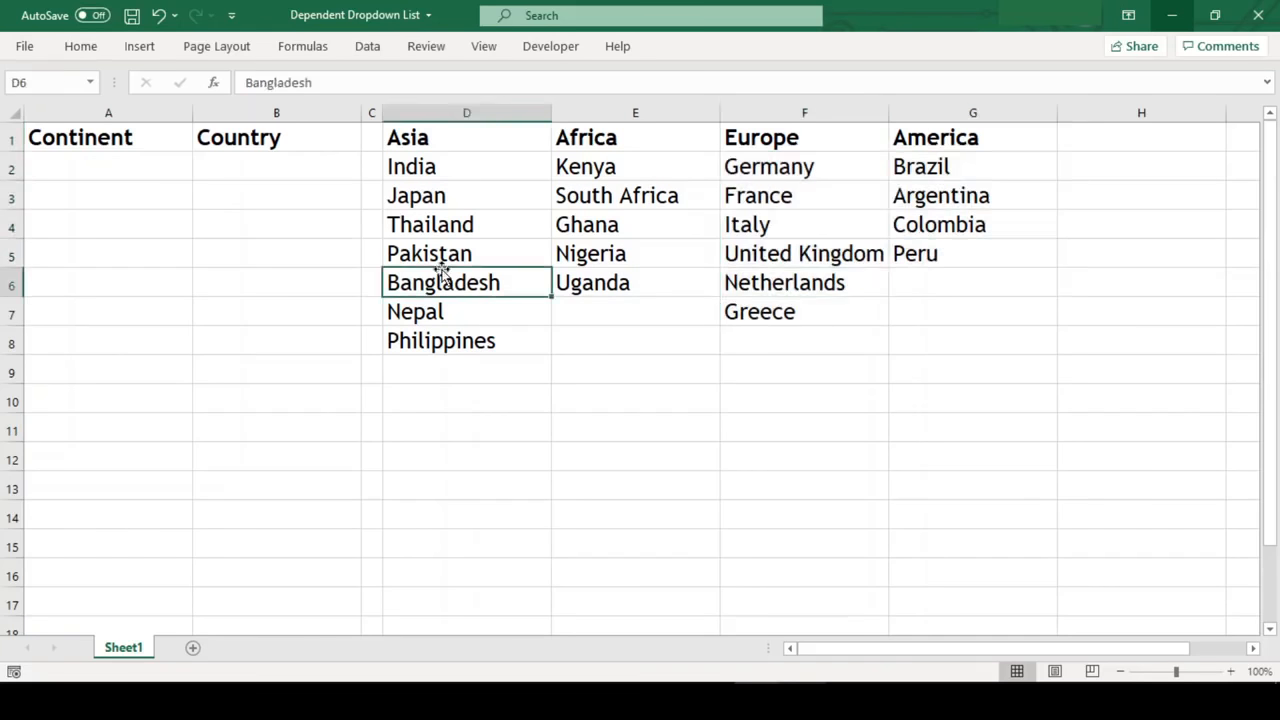
pyautogui.click(458, 140)
pyautogui.moveTo(462, 140); pyautogui.dragTo(900, 140)
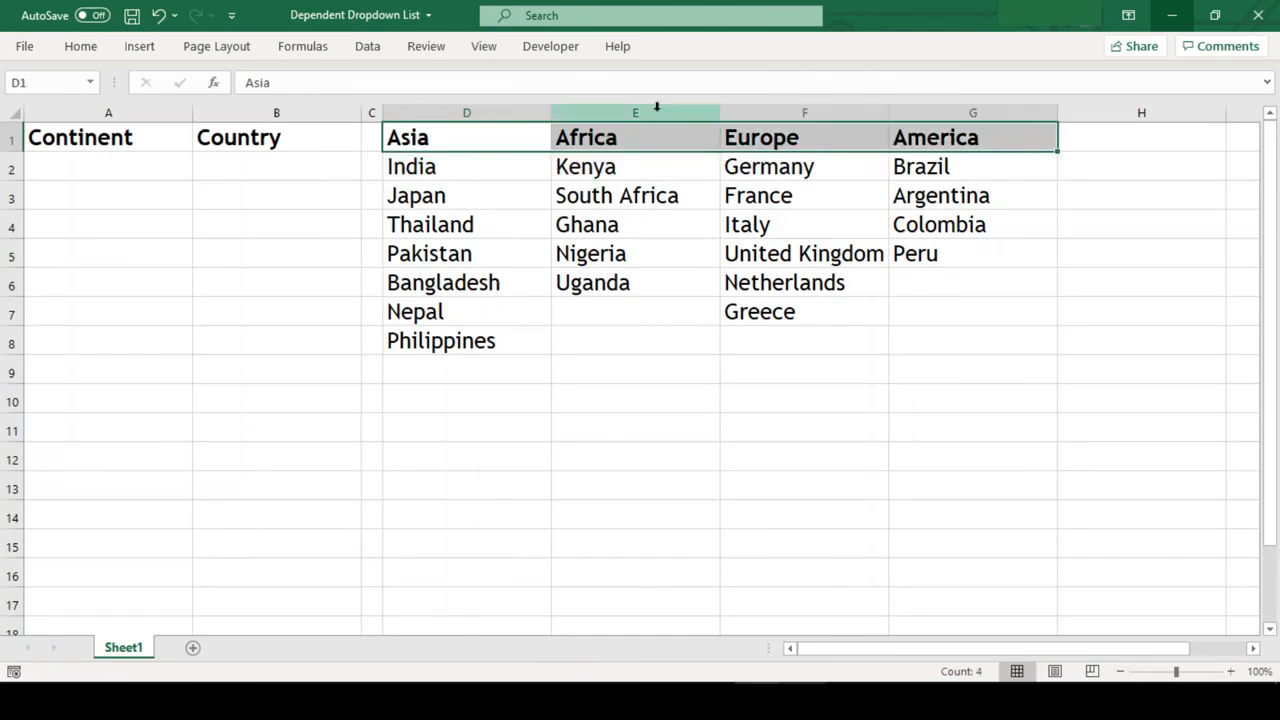
pyautogui.click(811, 138)
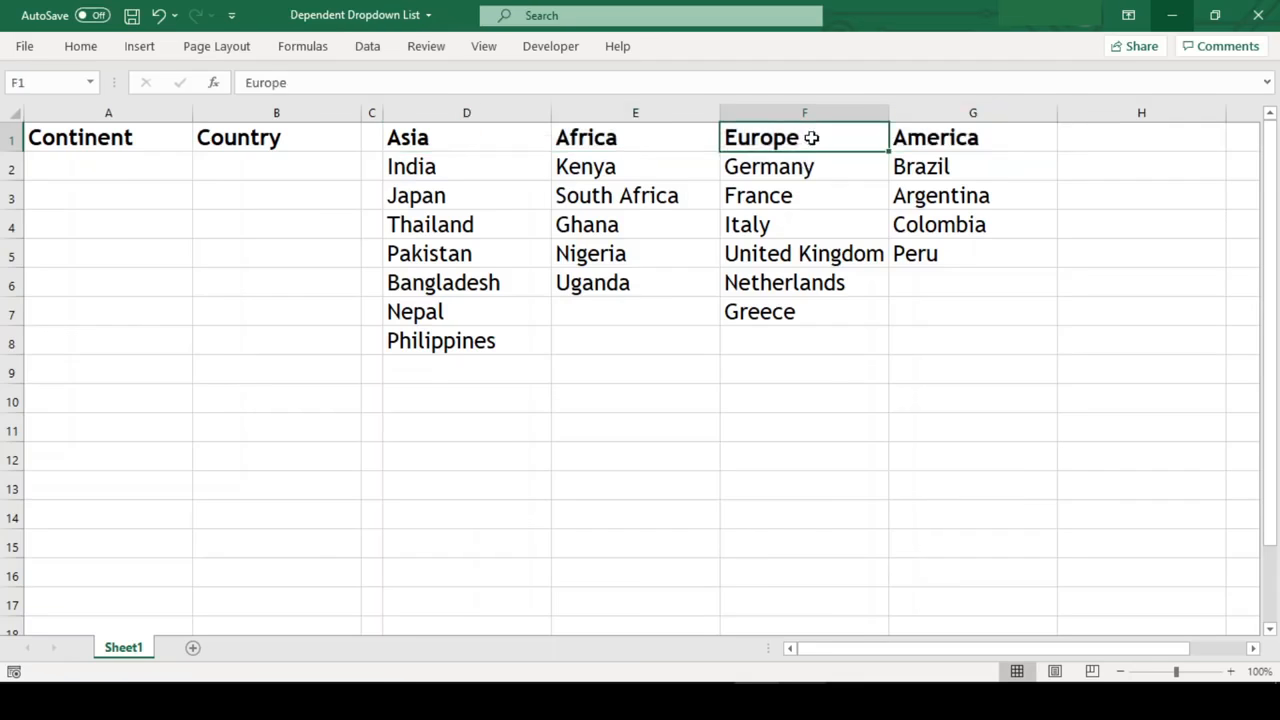
pyautogui.press('Down')
pyautogui.hotkey('shift', 'Down')
pyautogui.hotkey('shift', 'Down')
pyautogui.hotkey('shift', 'Down')
pyautogui.hotkey('shift', 'Down')
pyautogui.hotkey('shift', 'Down')
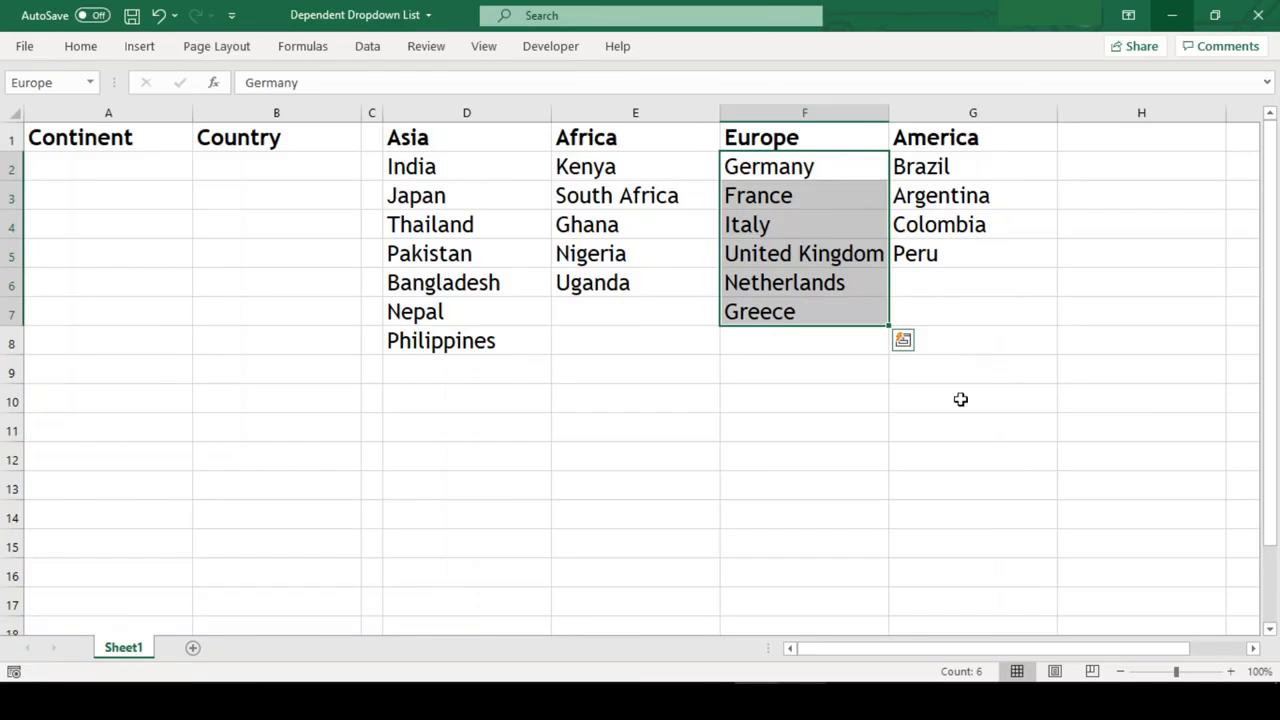
pyautogui.click(840, 426)
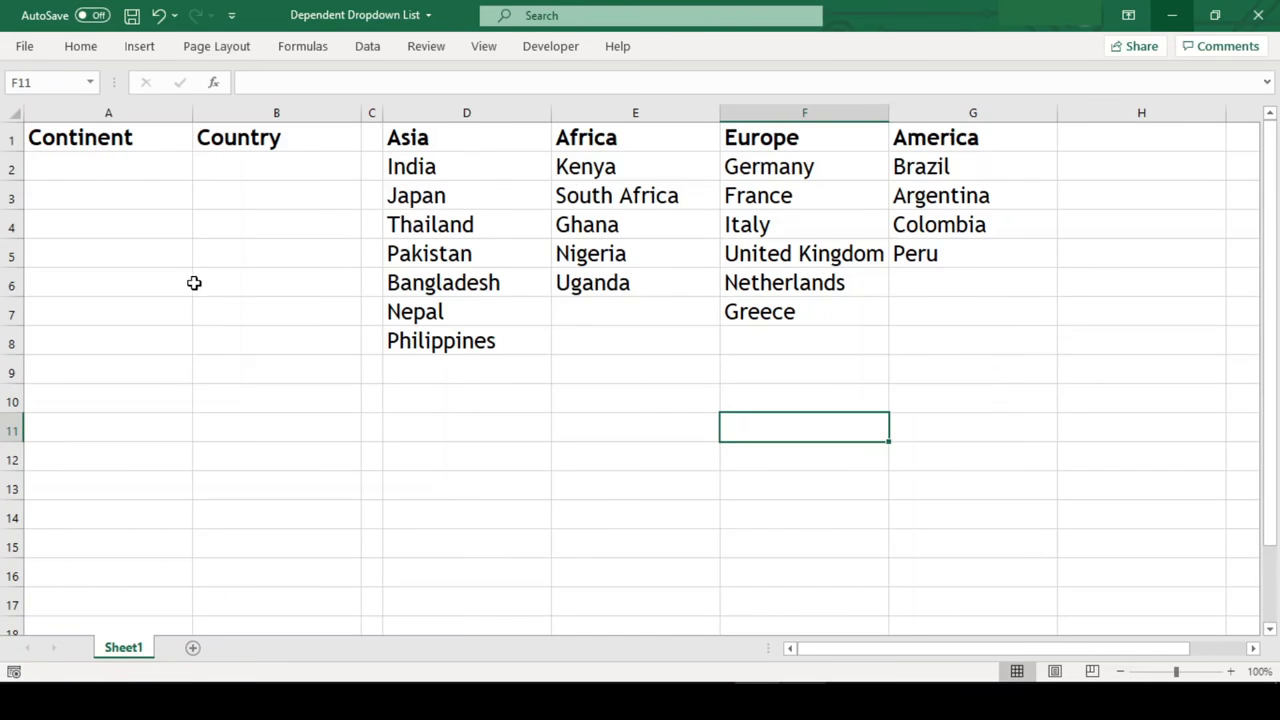
# Add List data validation to cell A2 with the source =$D$1:$G$1 and check the choices it offers.
pyautogui.click(117, 165)
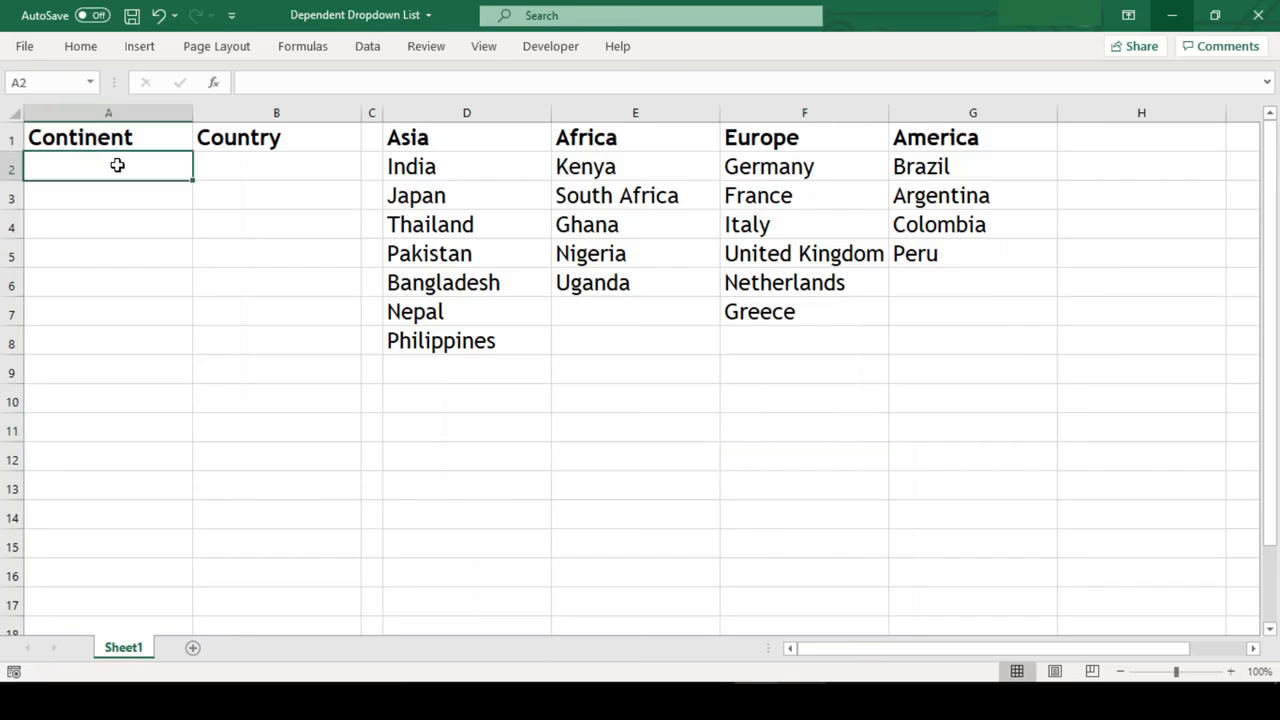
pyautogui.click(366, 48)
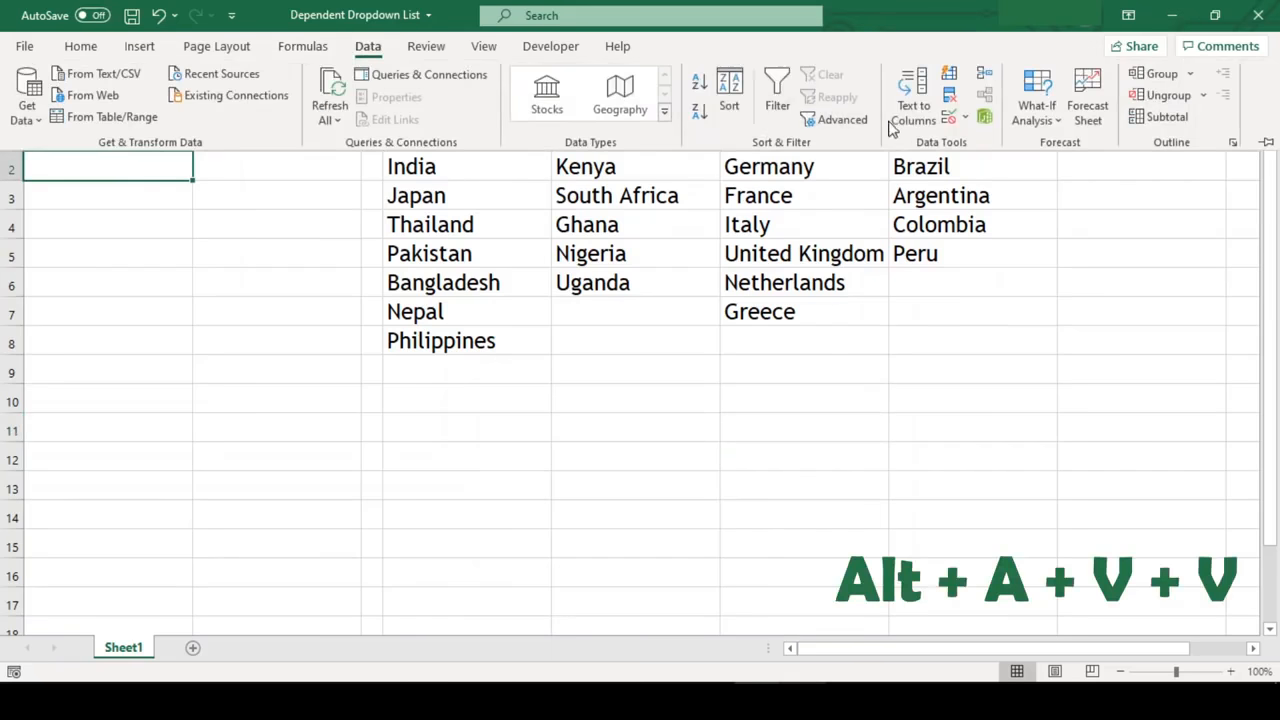
pyautogui.click(953, 122)
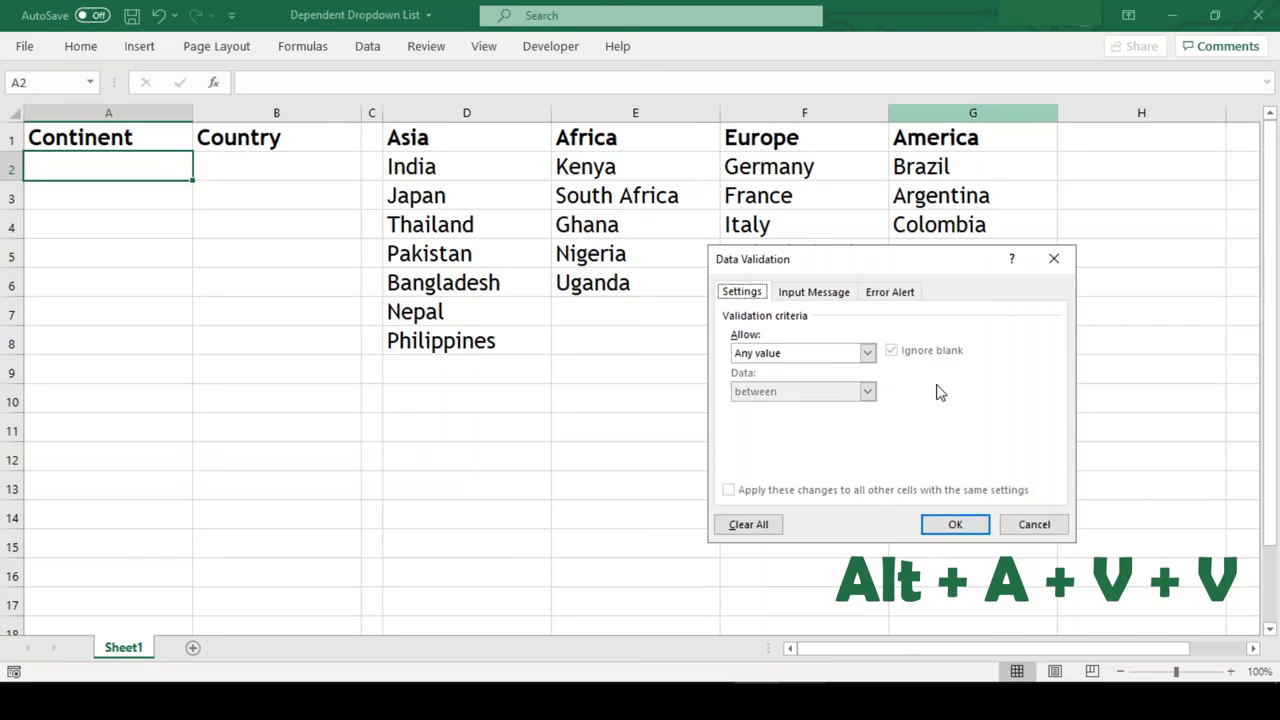
pyautogui.click(866, 353)
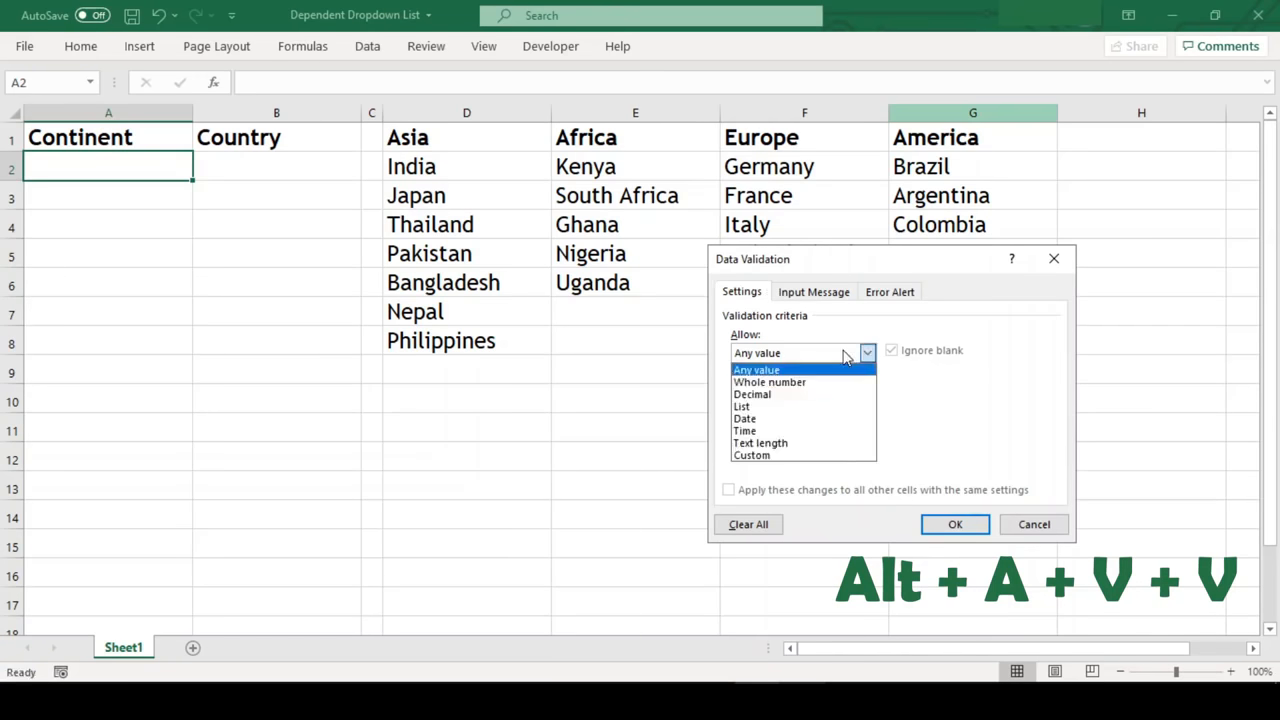
pyautogui.click(818, 410)
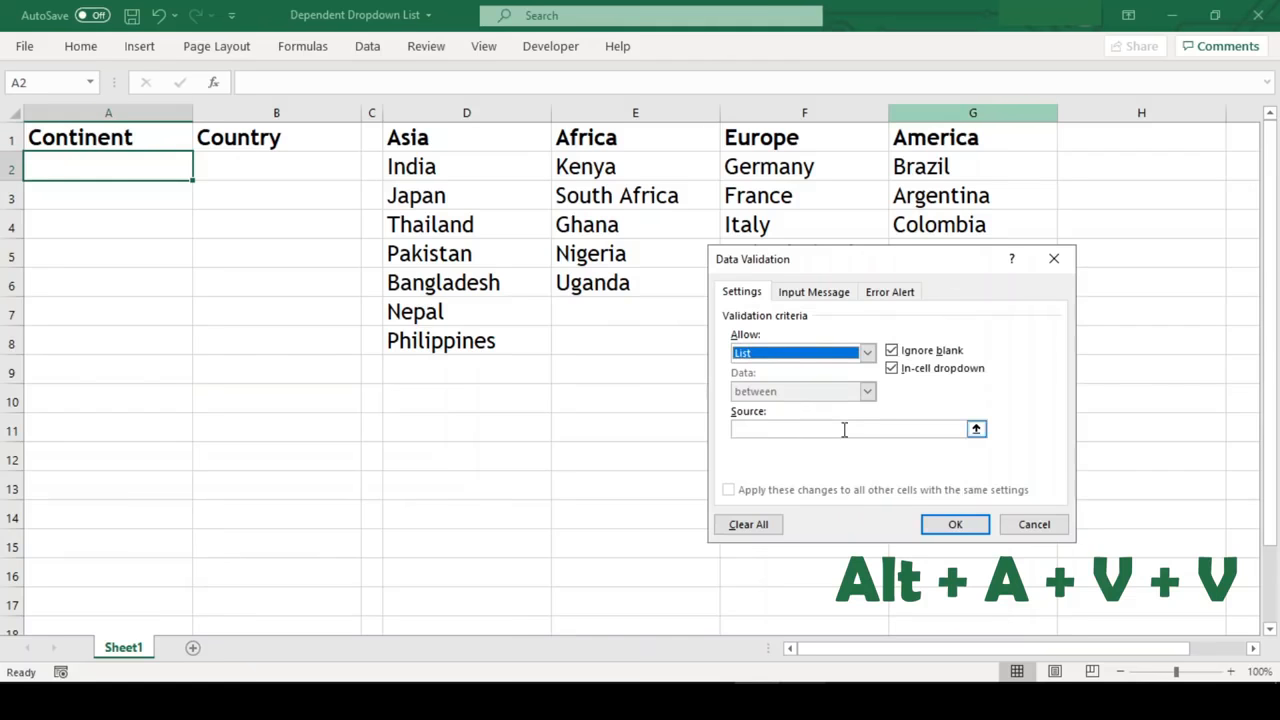
pyautogui.click(844, 430)
pyautogui.moveTo(460, 140); pyautogui.dragTo(932, 138)
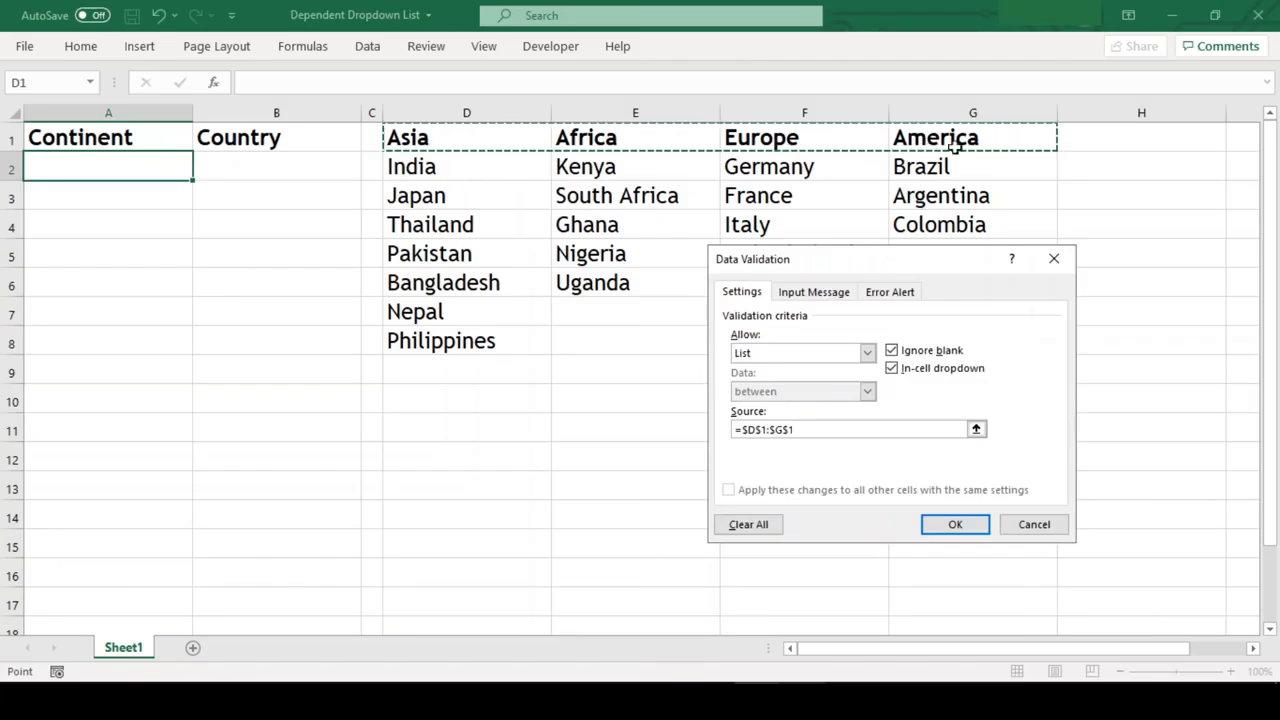
pyautogui.click(952, 525)
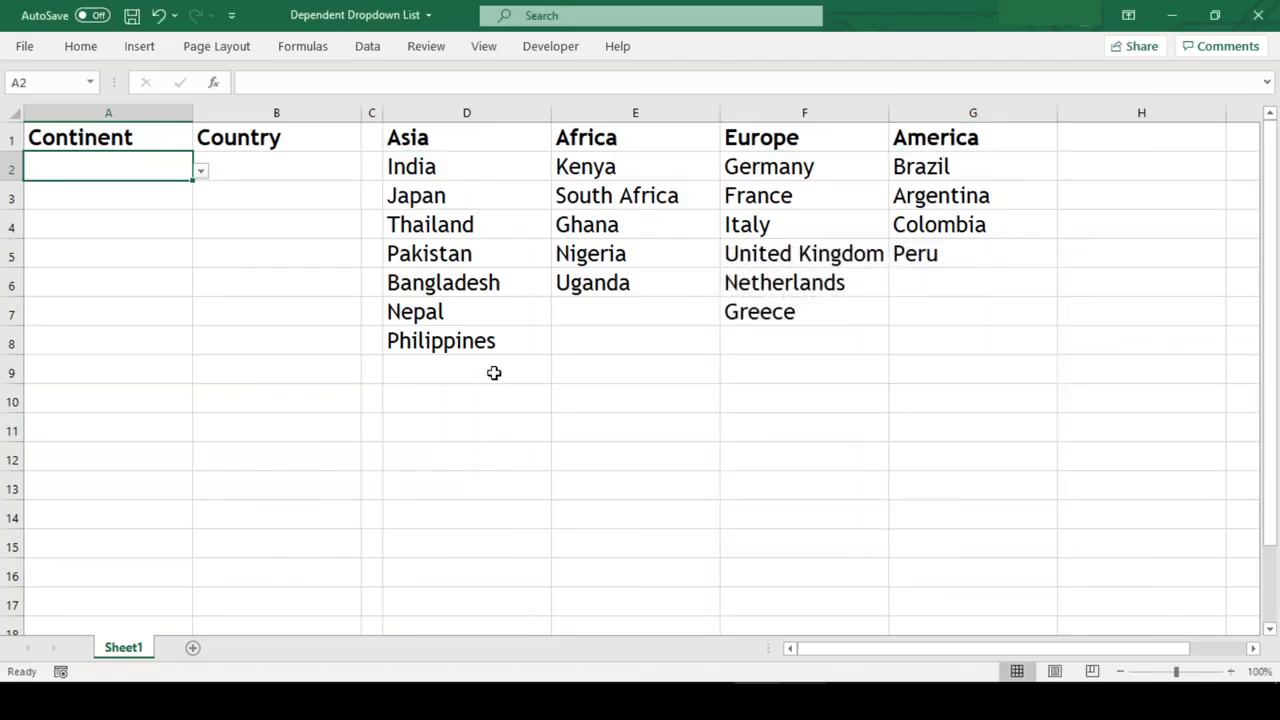
pyautogui.click(201, 173)
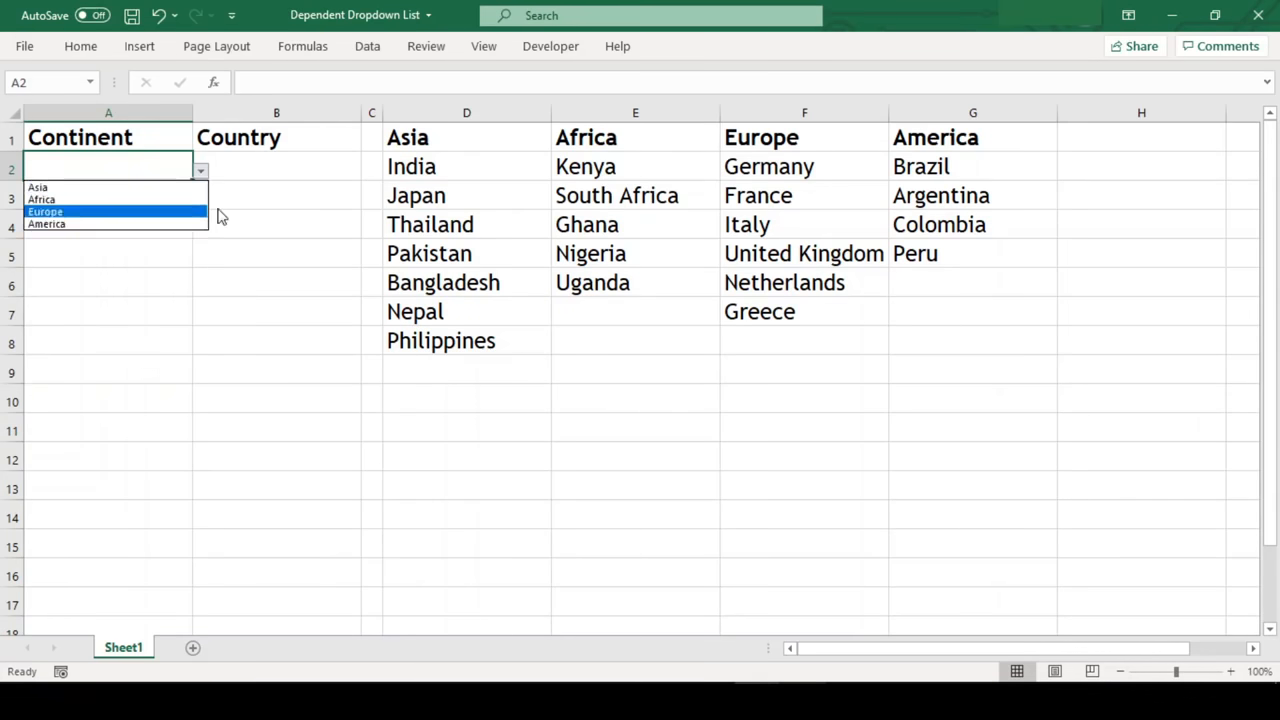
pyautogui.press('Escape')
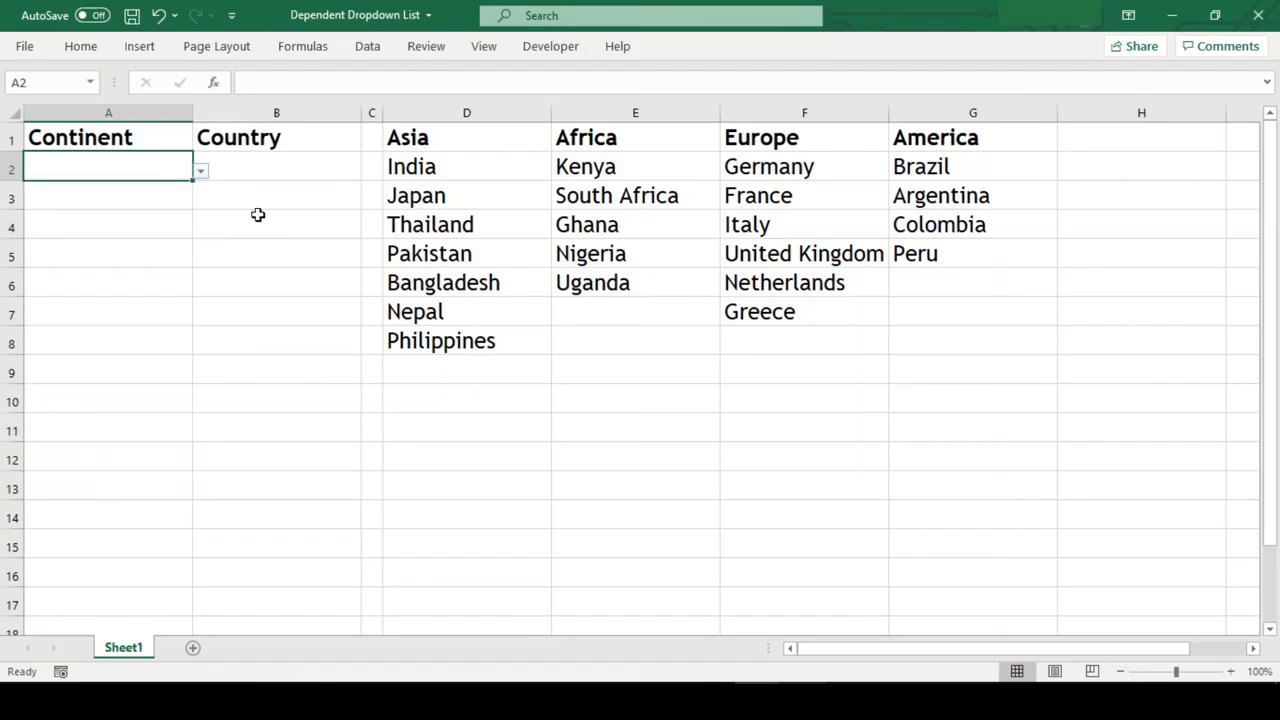
# Create named ranges from the top row for the four continent lists D1:D8, E1:E6, F1:F7 and G1:G5.
pyautogui.click(292, 168)
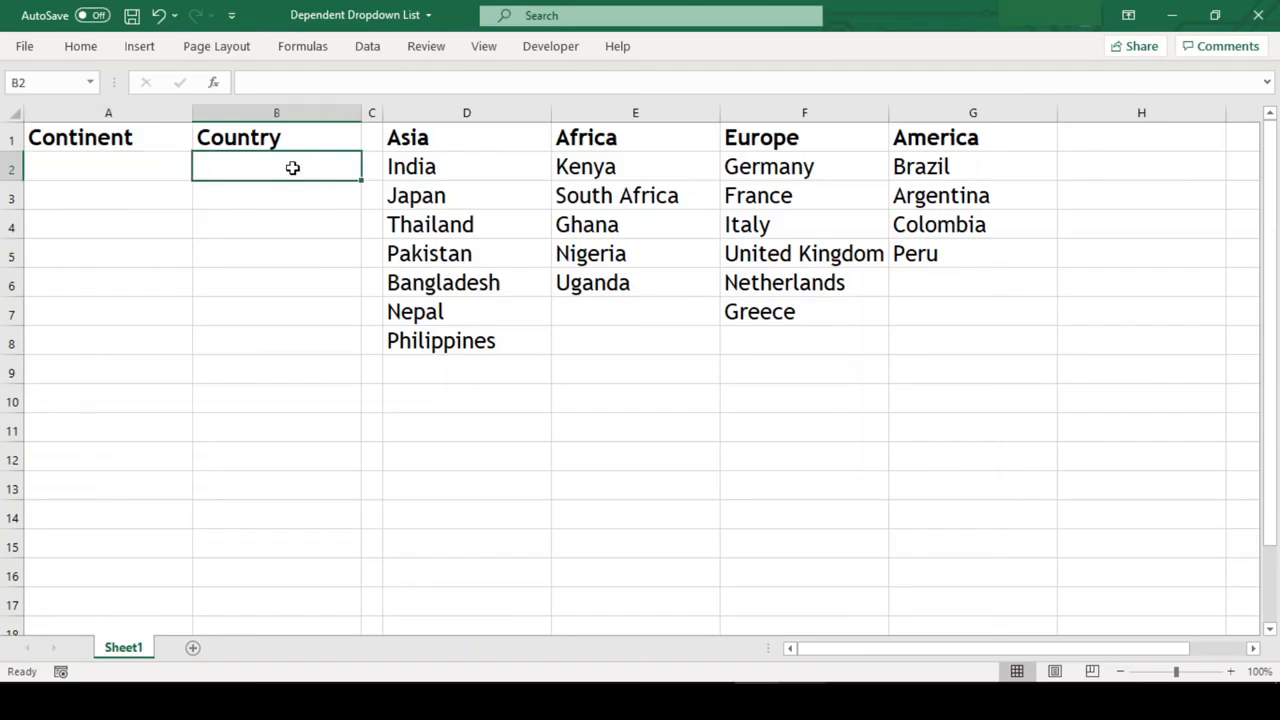
pyautogui.click(451, 144)
pyautogui.hotkey('ctrl', 'b')
pyautogui.hotkey('ctrl', 'b')
pyautogui.moveTo(464, 140); pyautogui.dragTo(466, 337)
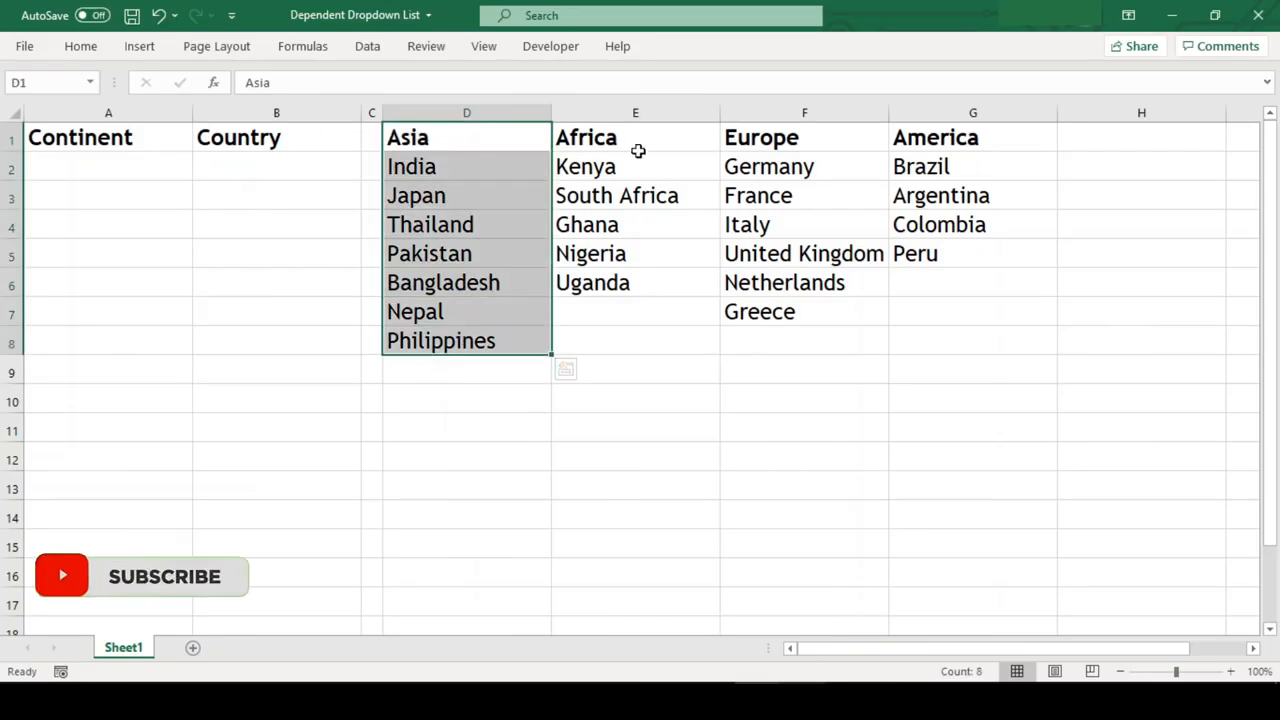
pyautogui.keyDown('ctrl'); pyautogui.moveTo(646, 130); pyautogui.dragTo(648, 273); pyautogui.keyUp('ctrl')
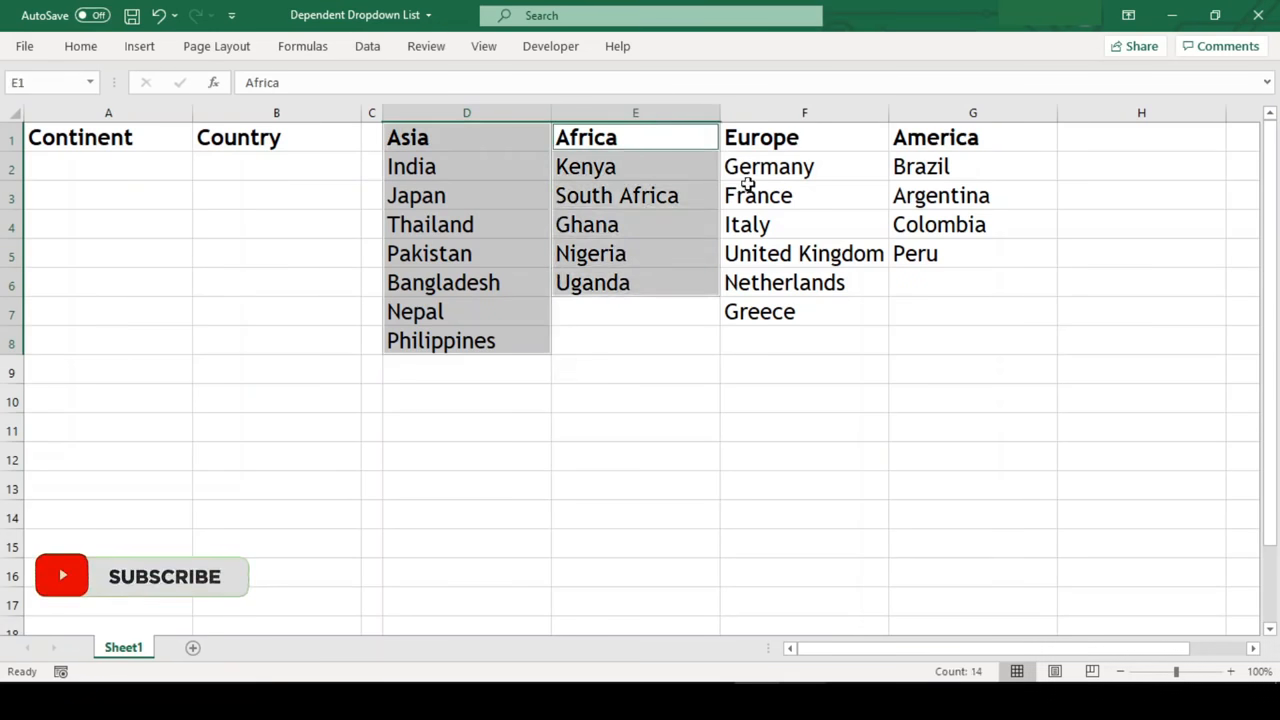
pyautogui.keyDown('ctrl'); pyautogui.moveTo(806, 135); pyautogui.dragTo(816, 304); pyautogui.keyUp('ctrl')
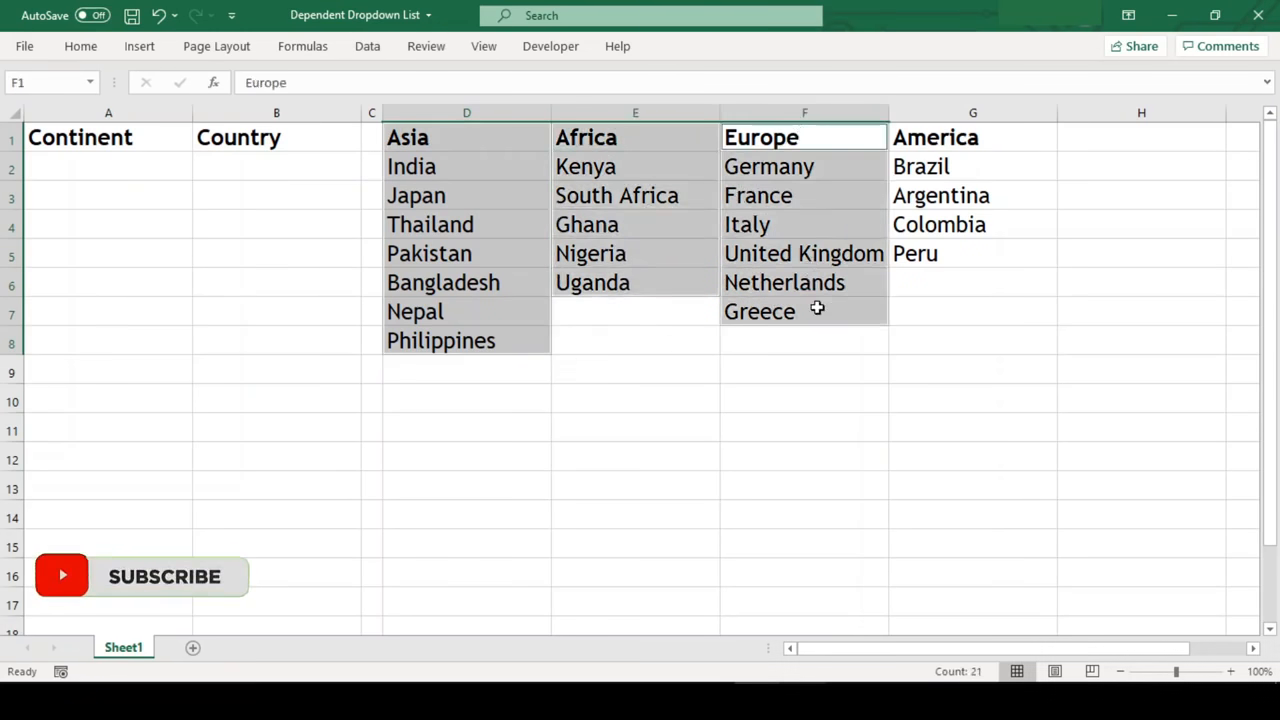
pyautogui.keyDown('ctrl'); pyautogui.moveTo(974, 131); pyautogui.dragTo(984, 250); pyautogui.keyUp('ctrl')
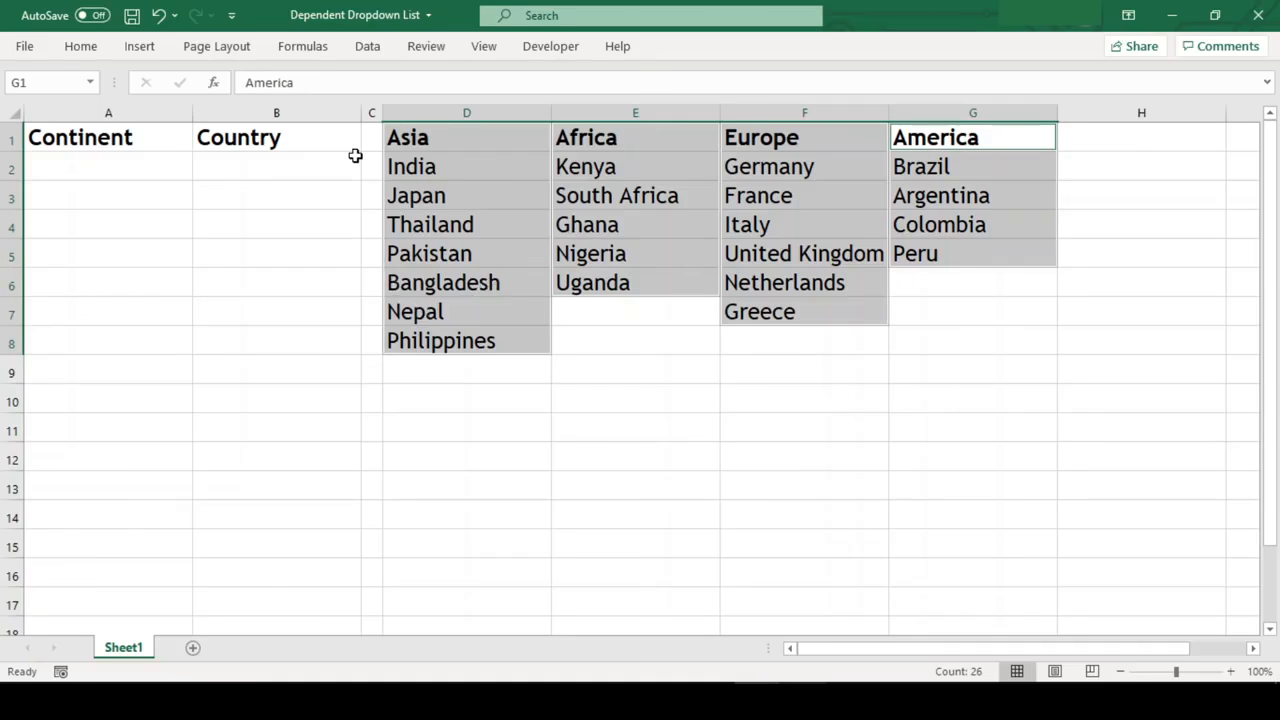
pyautogui.click(302, 46)
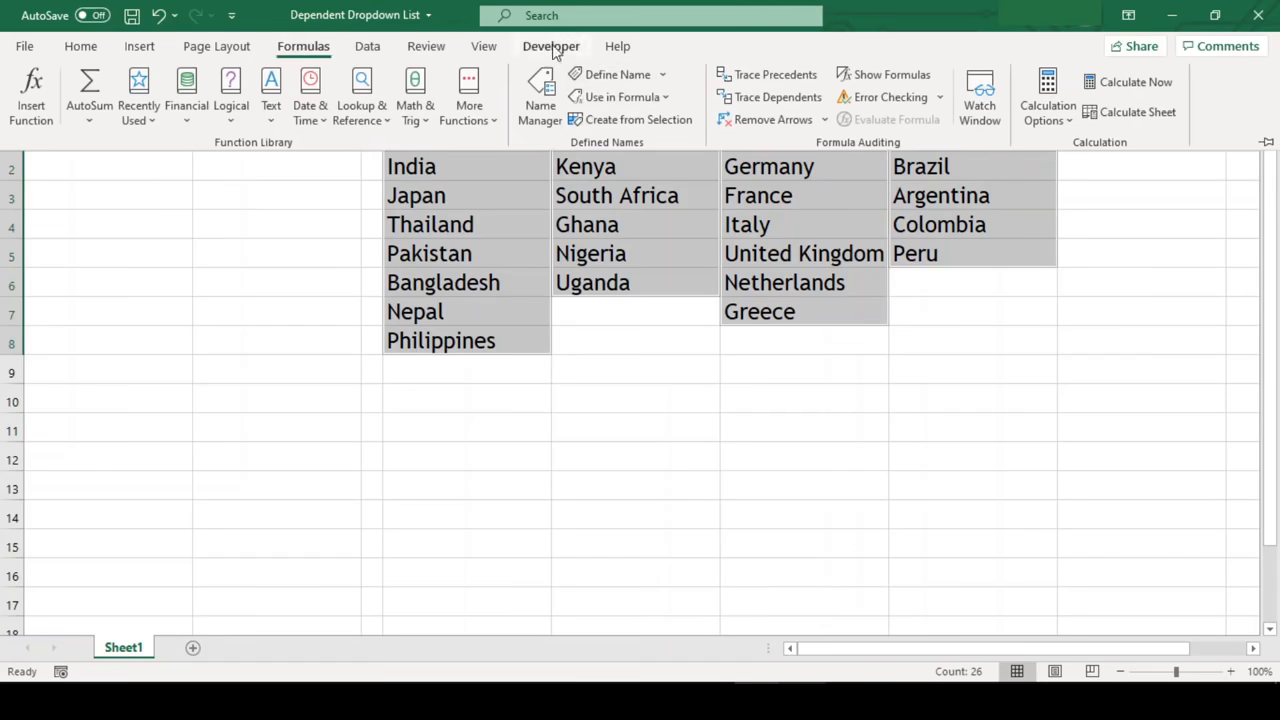
pyautogui.click(680, 121)
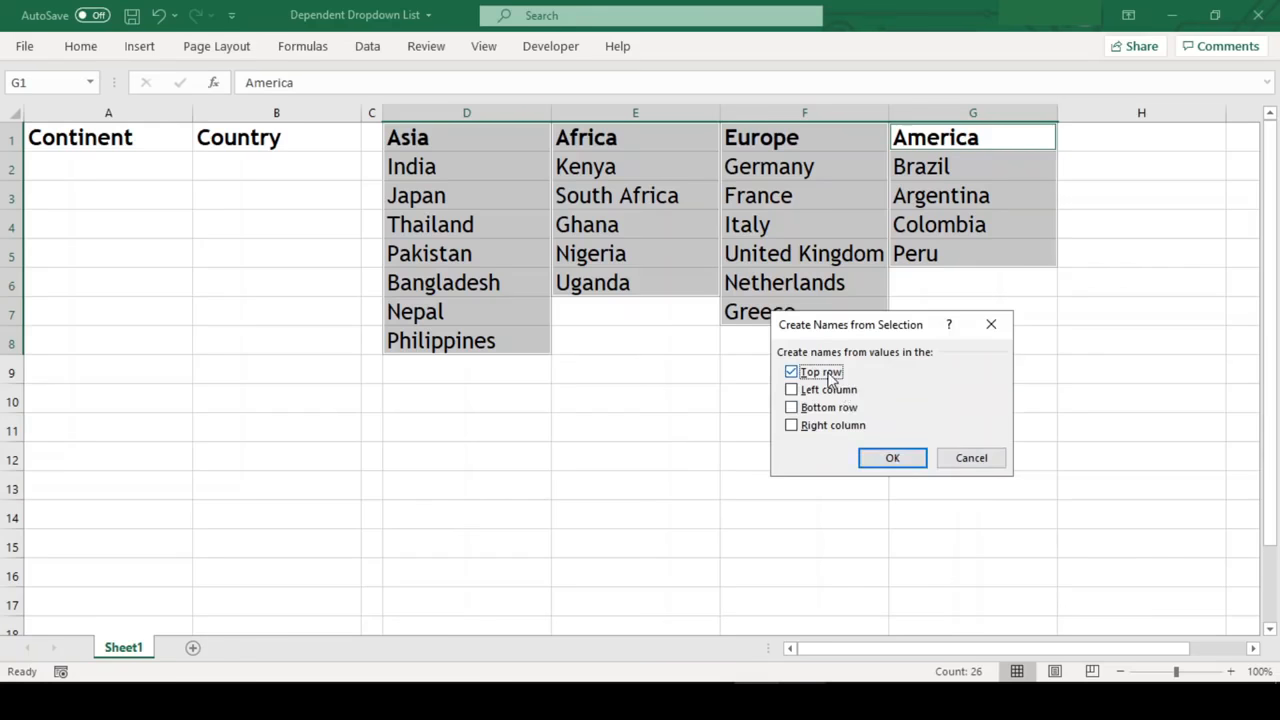
pyautogui.click(892, 462)
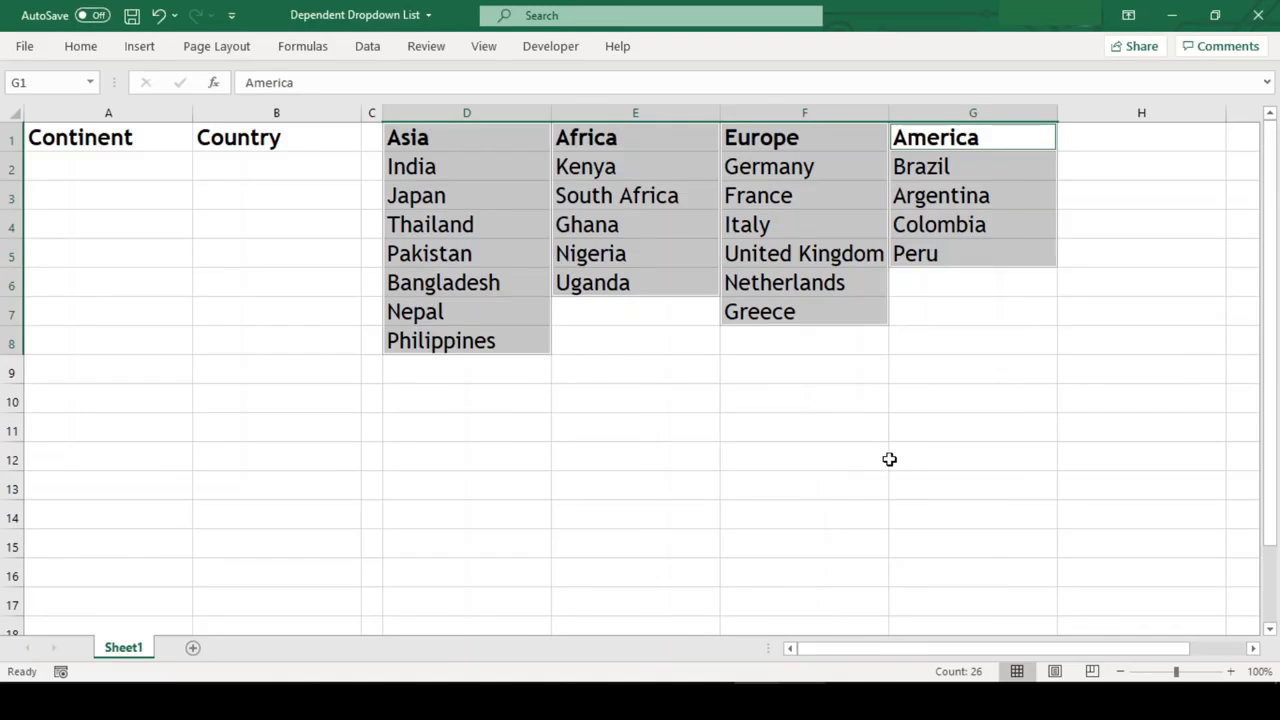
# Check which cells the named ranges Africa and Europe cover by jumping to each of them.
pyautogui.click(450, 432)
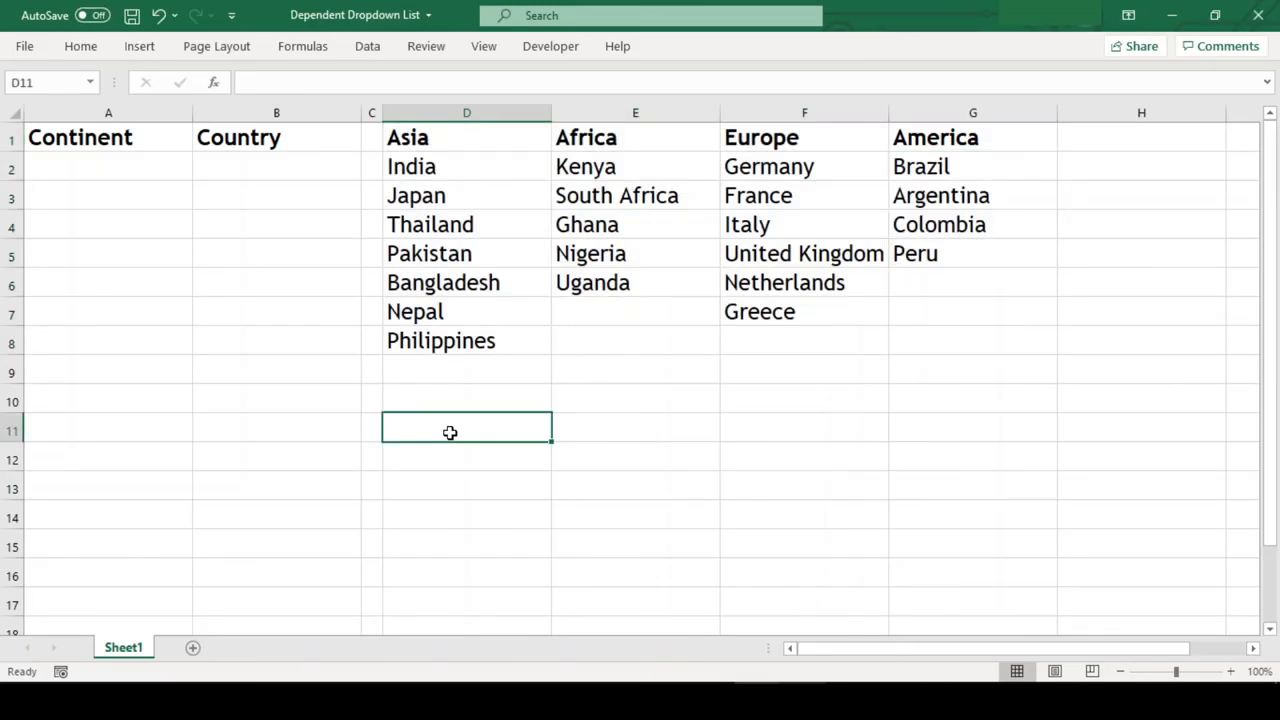
pyautogui.click(91, 86)
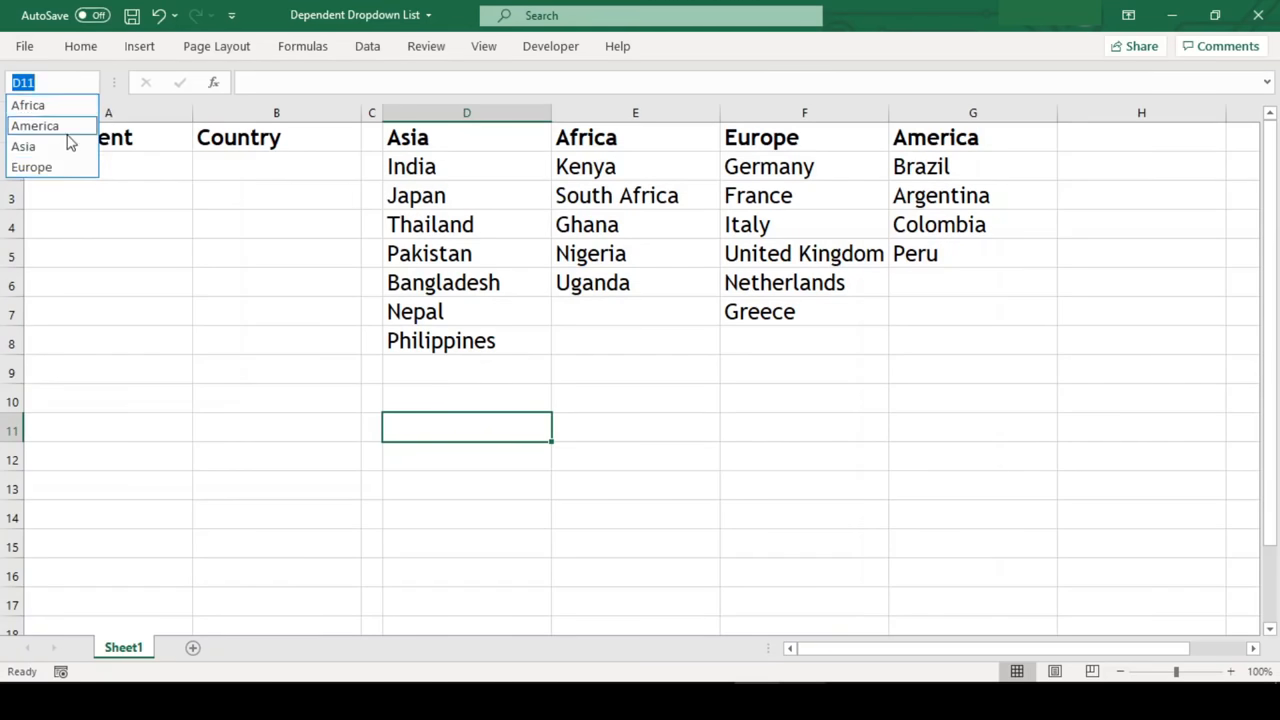
pyautogui.click(65, 108)
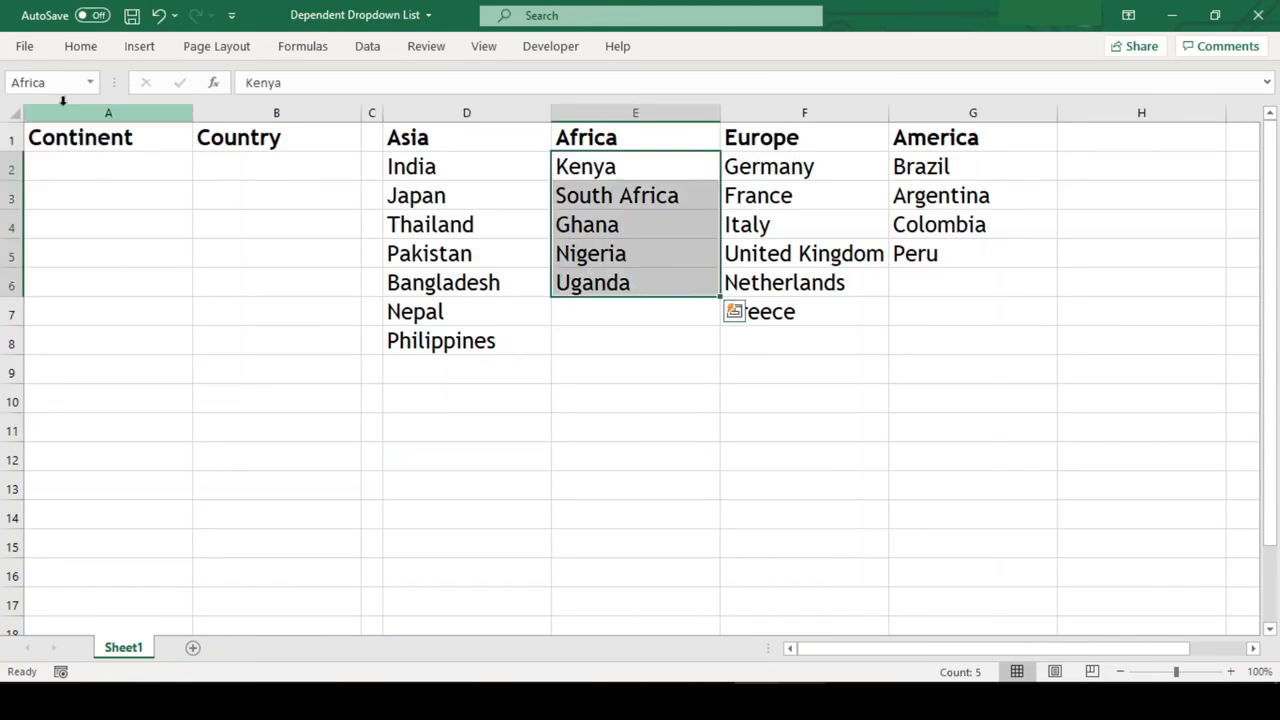
pyautogui.click(89, 82)
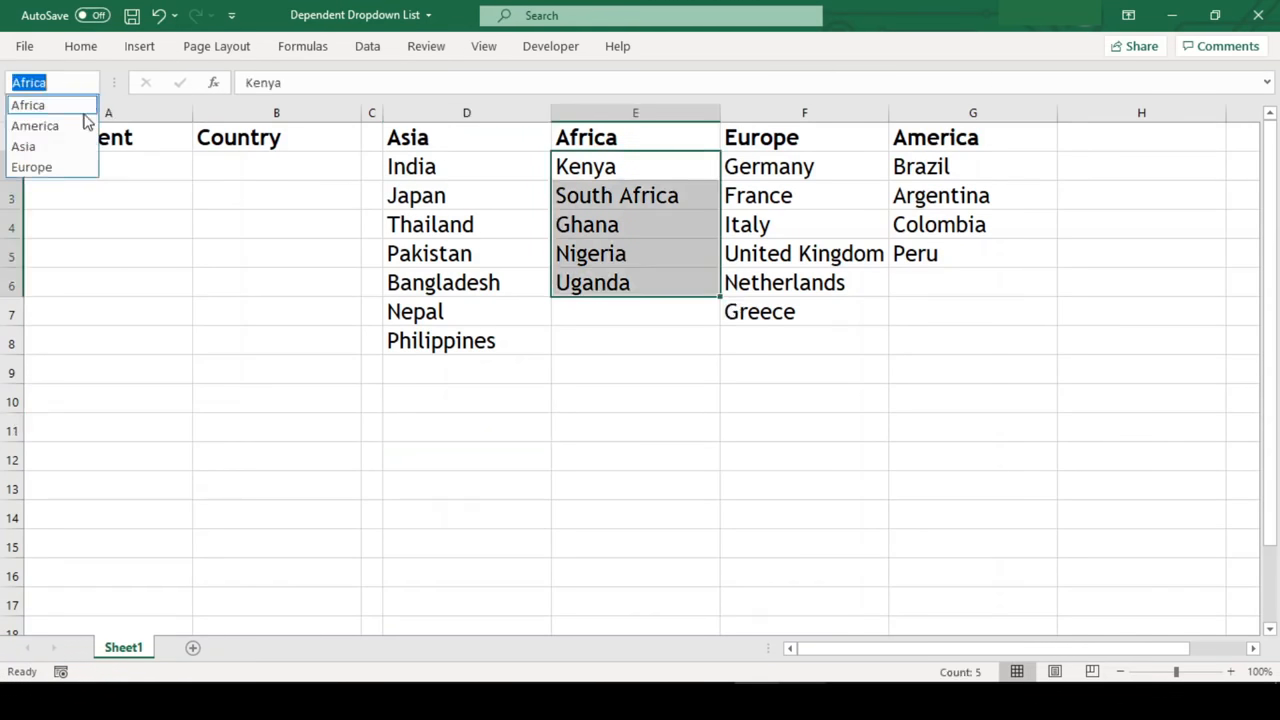
pyautogui.click(87, 164)
pyautogui.click(89, 82)
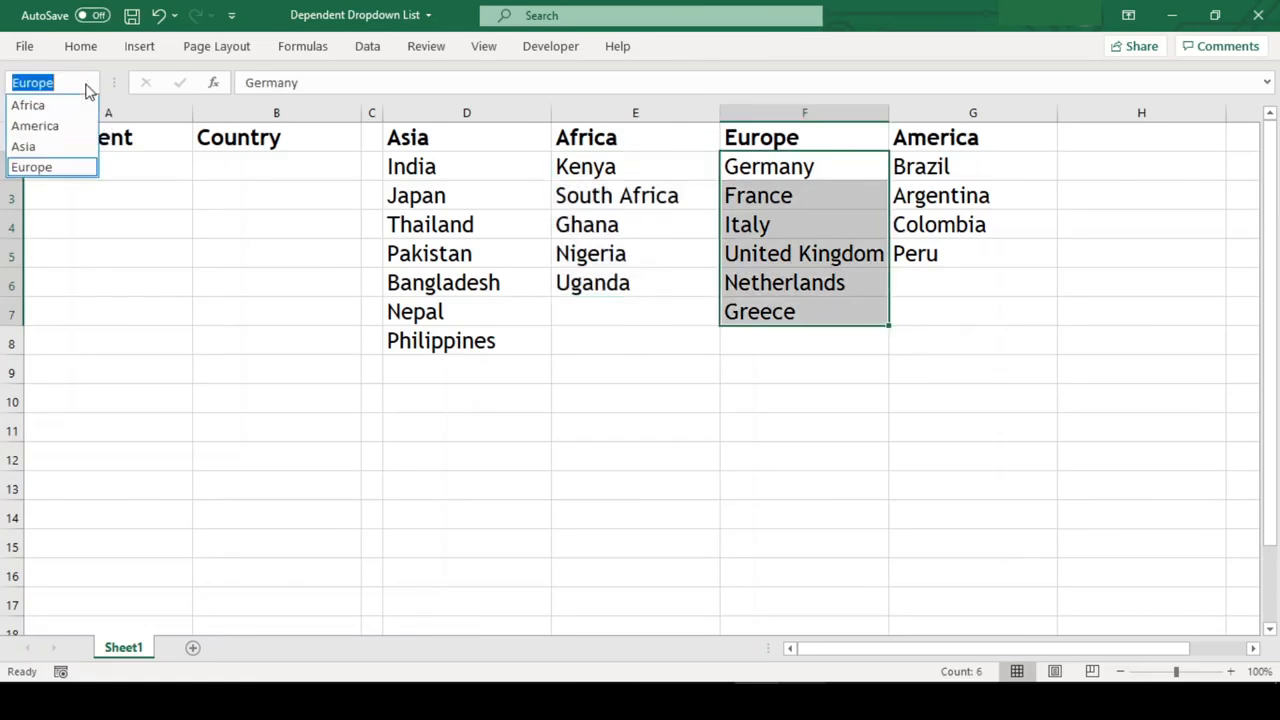
pyautogui.click(80, 105)
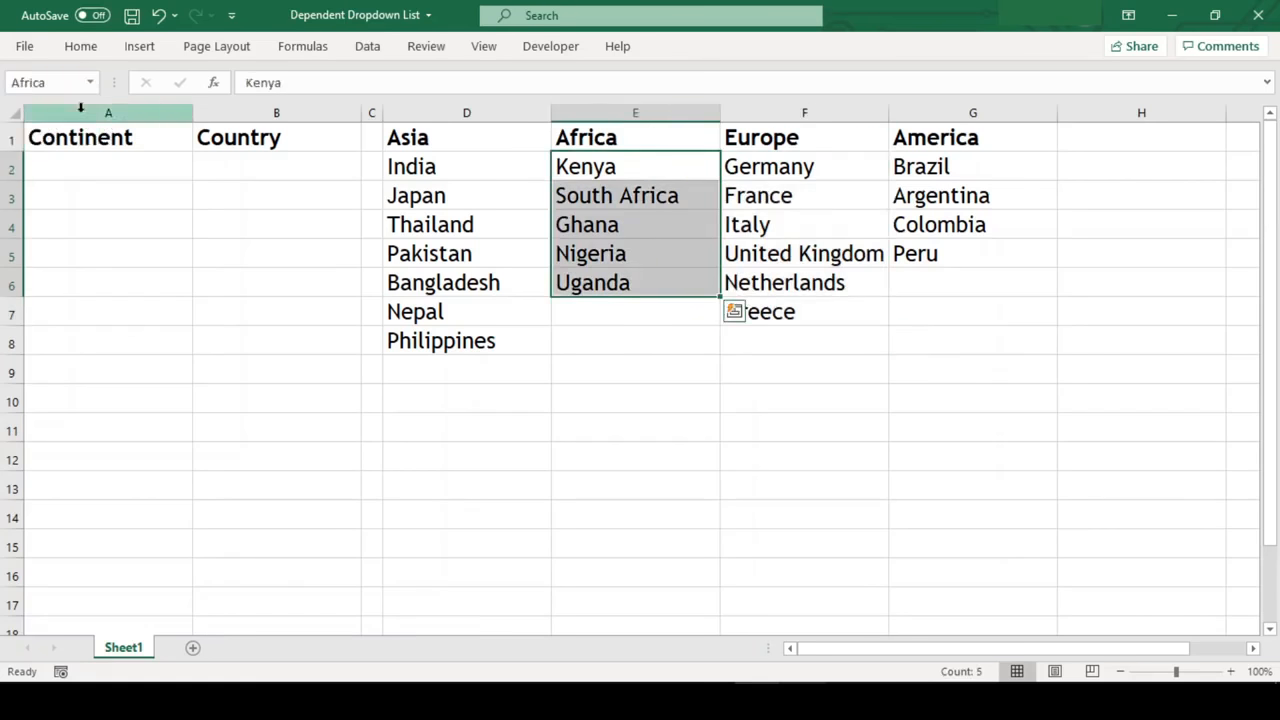
pyautogui.click(528, 434)
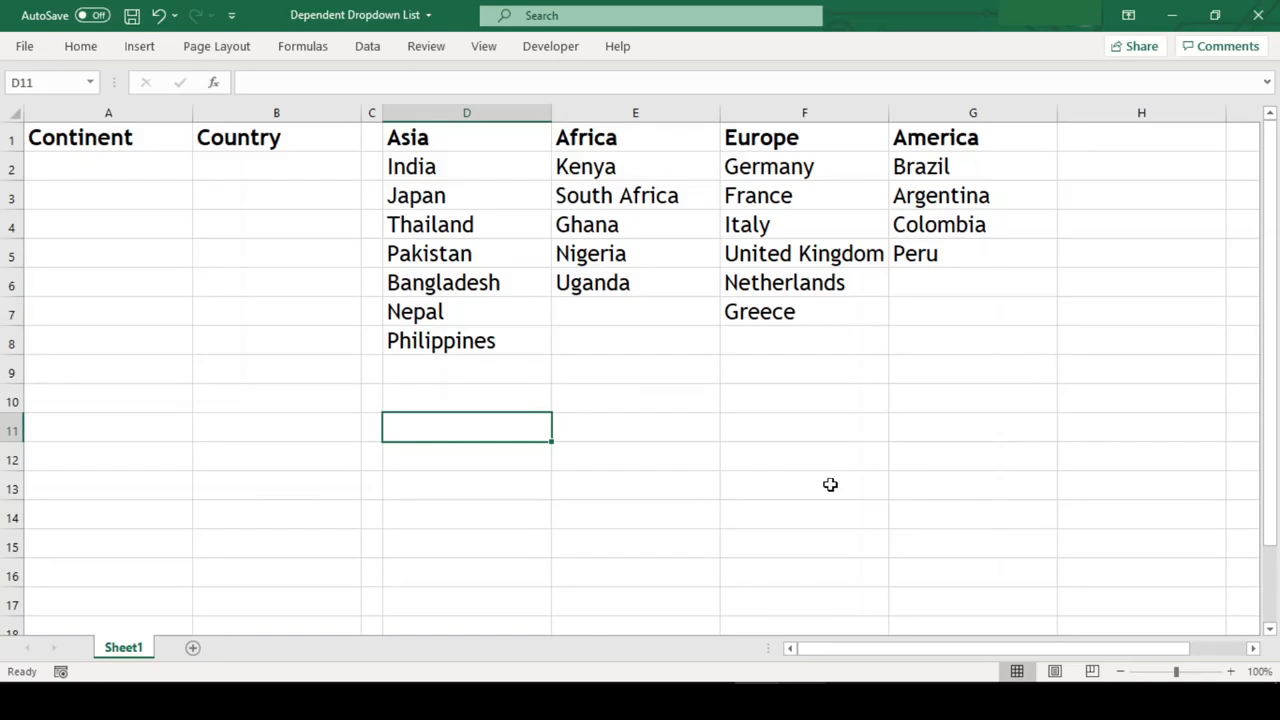
# Enter the test text Asia in cells E12 and E13.
pyautogui.press('Right')
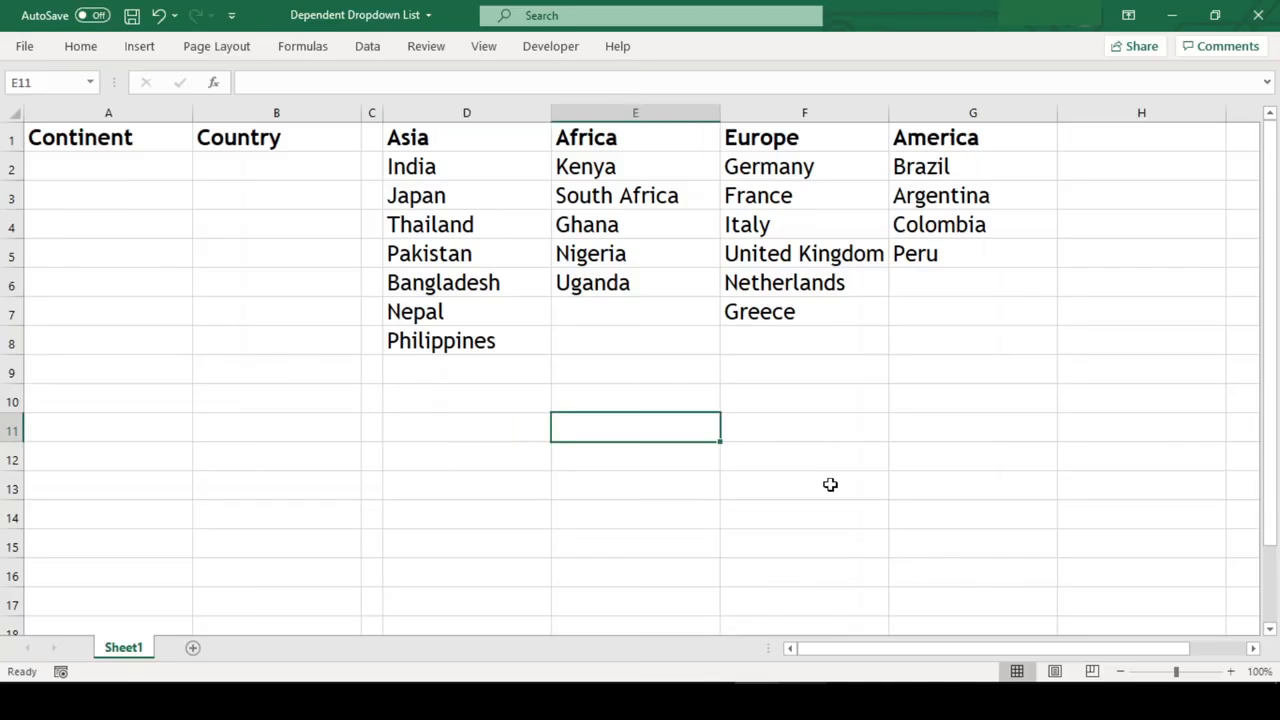
pyautogui.write('A')
pyautogui.press('Escape')
pyautogui.press('Down')
pyautogui.write('Asia')
pyautogui.press('Return')
pyautogui.write('Asia')
pyautogui.press('Return')
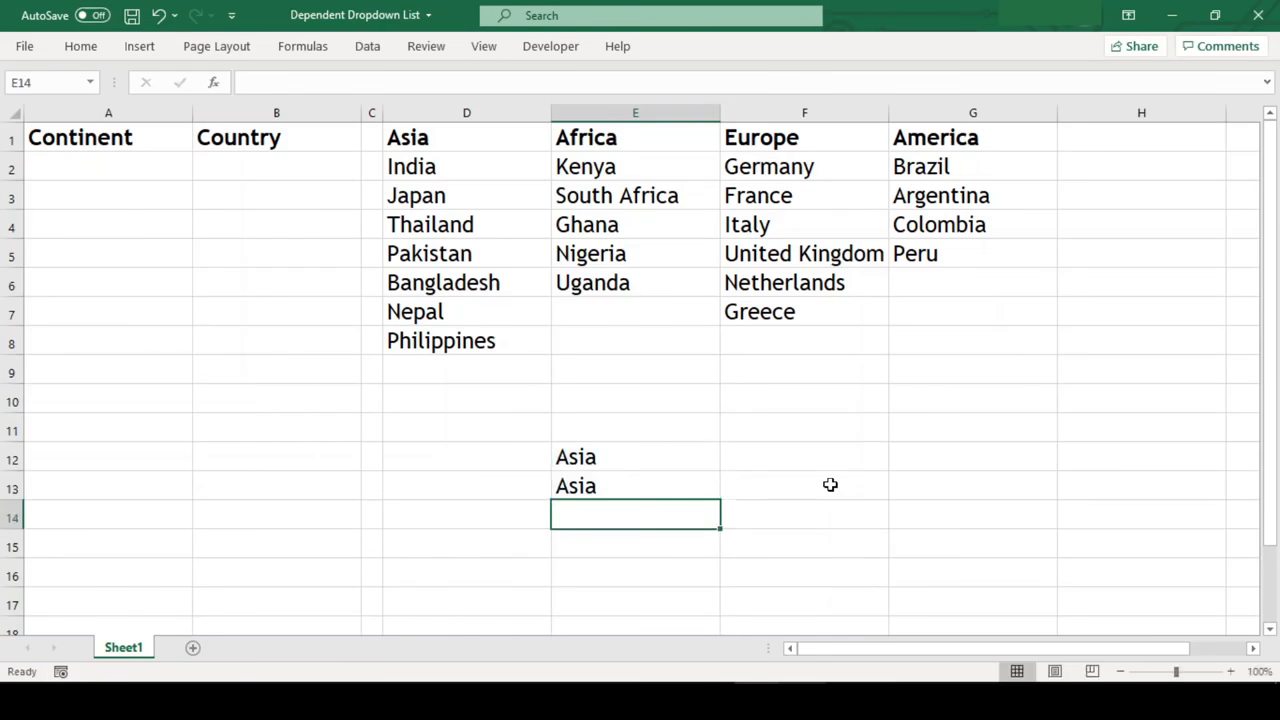
# Replace the content of E13 with the test formula =INDIRECT(E12).
pyautogui.press('Up')
pyautogui.write('=')
pyautogui.press('Up')
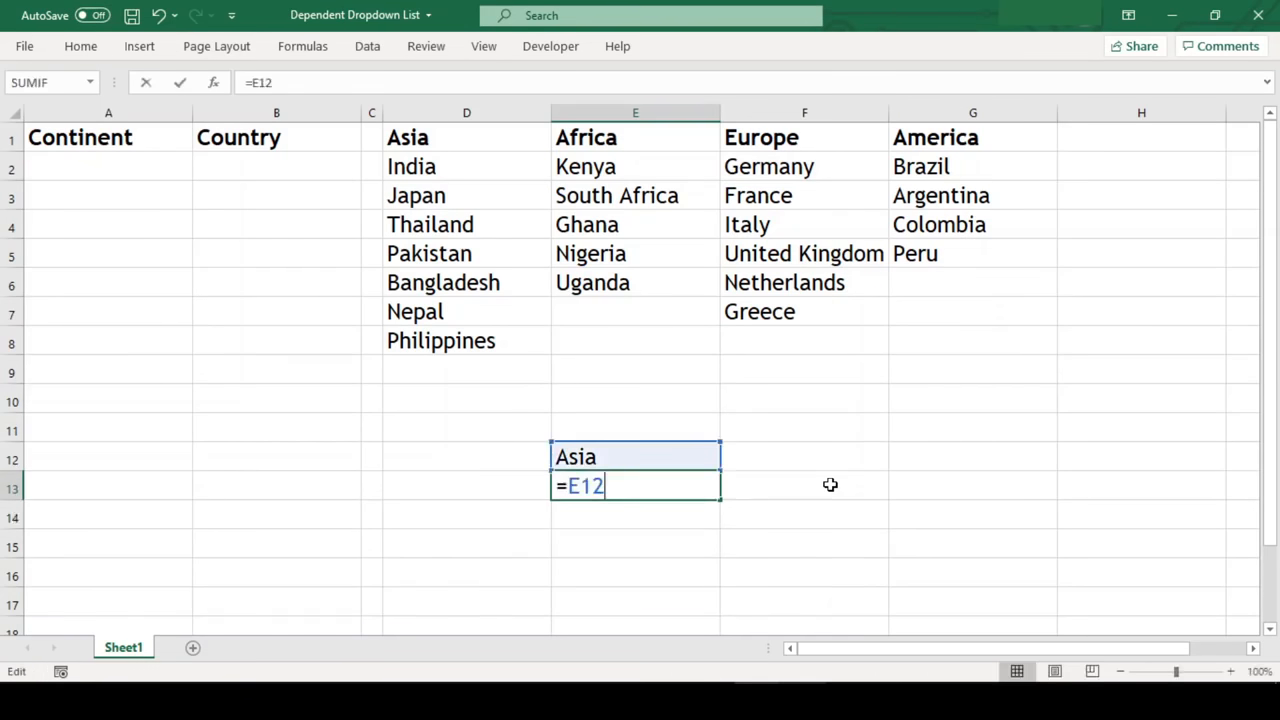
pyautogui.press('F2')
pyautogui.press('Left')
pyautogui.press('Left')
pyautogui.press('Left')
pyautogui.write('indirect(')
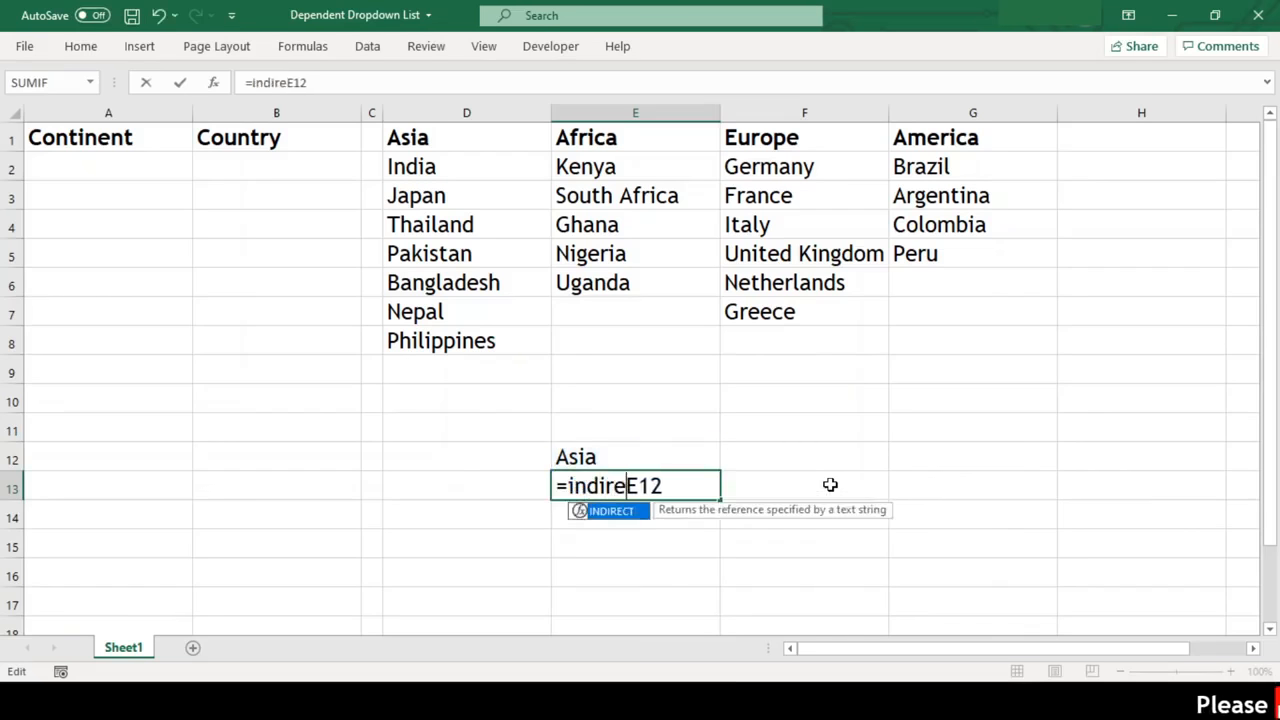
pyautogui.write(')')
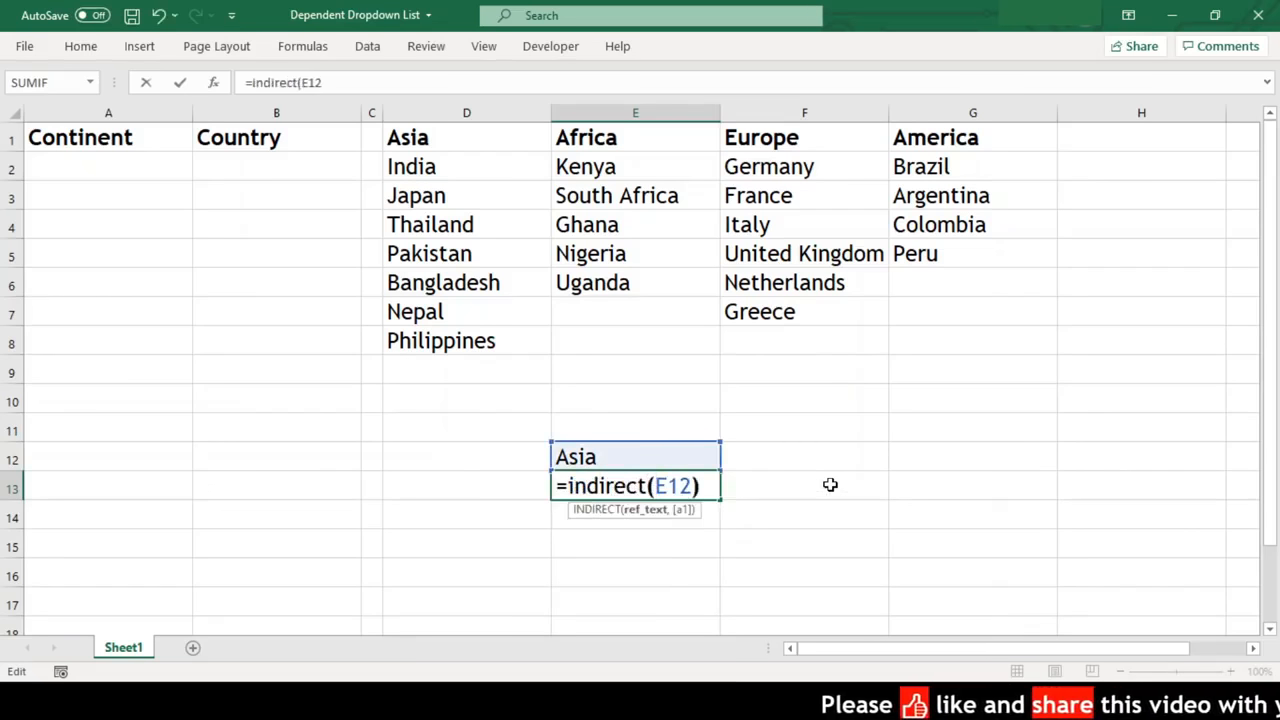
pyautogui.press('Return')
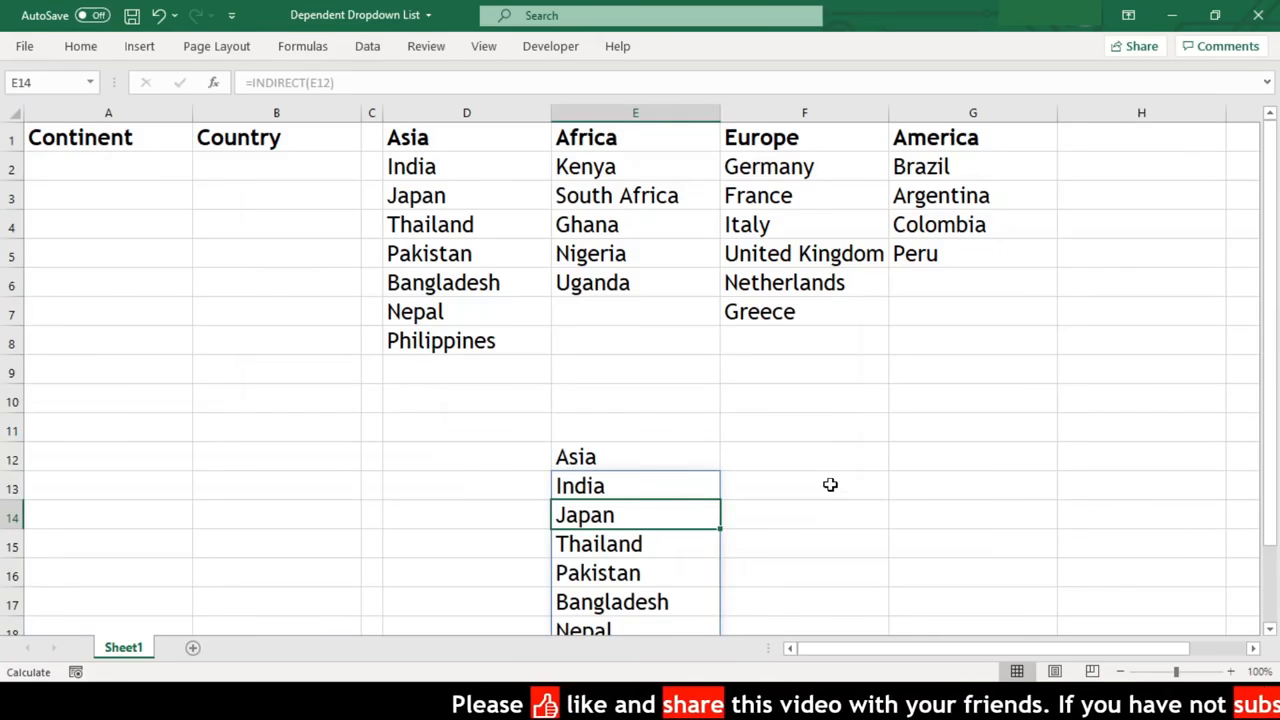
# Examine the country list that the INDIRECT test formula returns from E13 downwards.
pyautogui.scroll(-1, 830, 484)
pyautogui.press('Up')
pyautogui.press('Down')
pyautogui.press('Down')
pyautogui.press('Down')
pyautogui.press('Down')
pyautogui.press('Down')
pyautogui.press('Down')
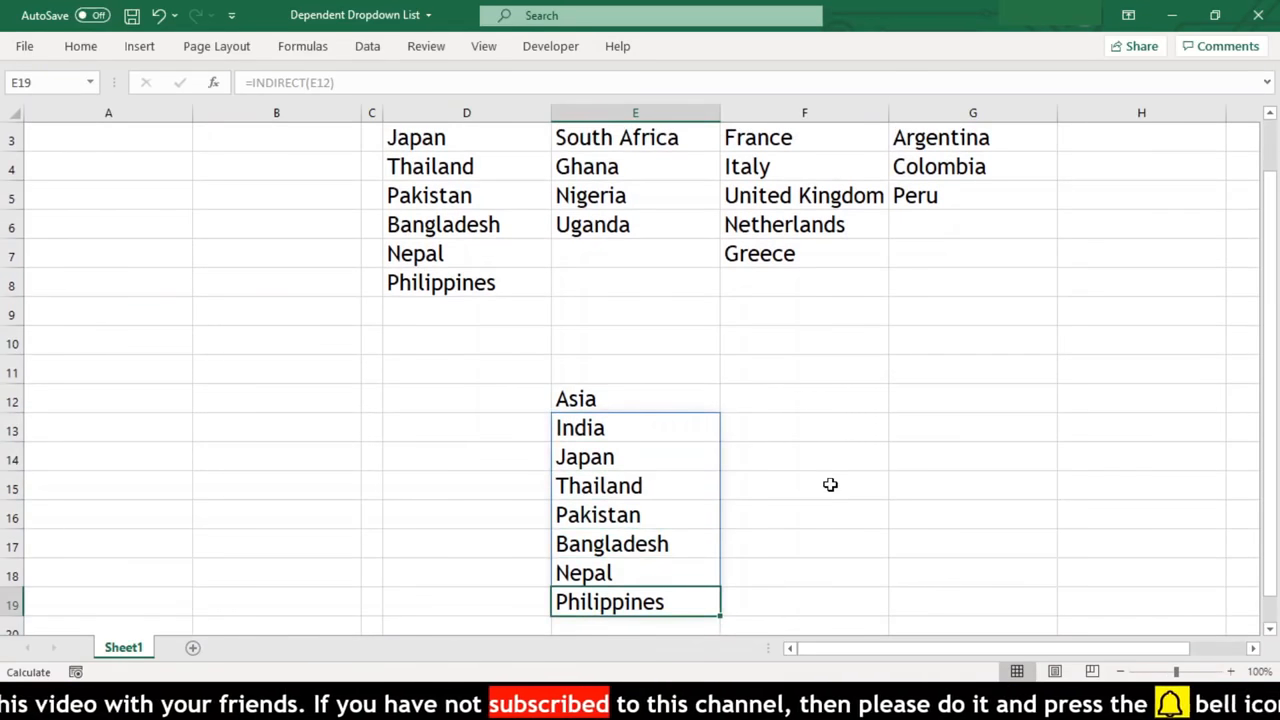
pyautogui.press('Up')
pyautogui.press('Up')
pyautogui.press('Up')
pyautogui.press('Up')
pyautogui.press('Up')
pyautogui.press('Up')
pyautogui.press('Up')
# Clear the test text and the INDIRECT formula from E12:E14.
pyautogui.hotkey('shift', 'Down')
pyautogui.hotkey('shift', 'Down')
pyautogui.hotkey('shift', 'Down')
pyautogui.hotkey('shift', 'Up')
pyautogui.hotkey('shift', 'Up')
pyautogui.hotkey('shift', 'Up')
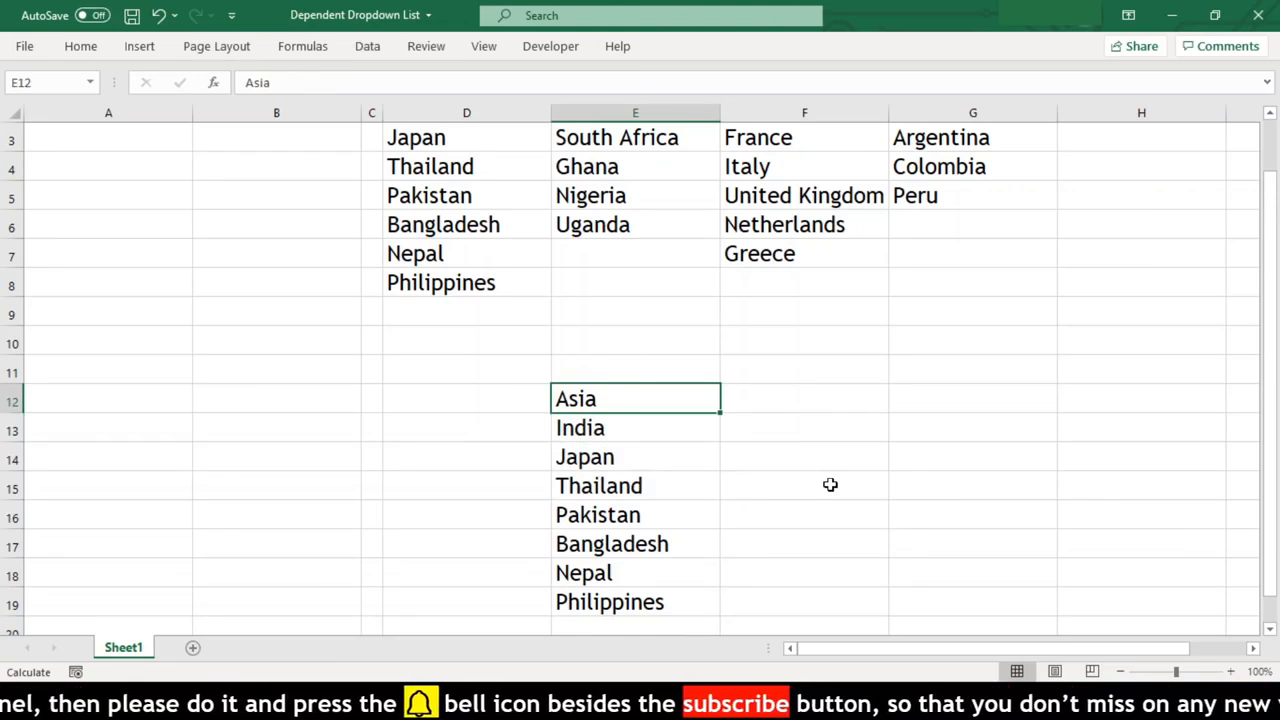
pyautogui.hotkey('shift', 'Down')
pyautogui.hotkey('shift', 'Down')
pyautogui.press('Delete')
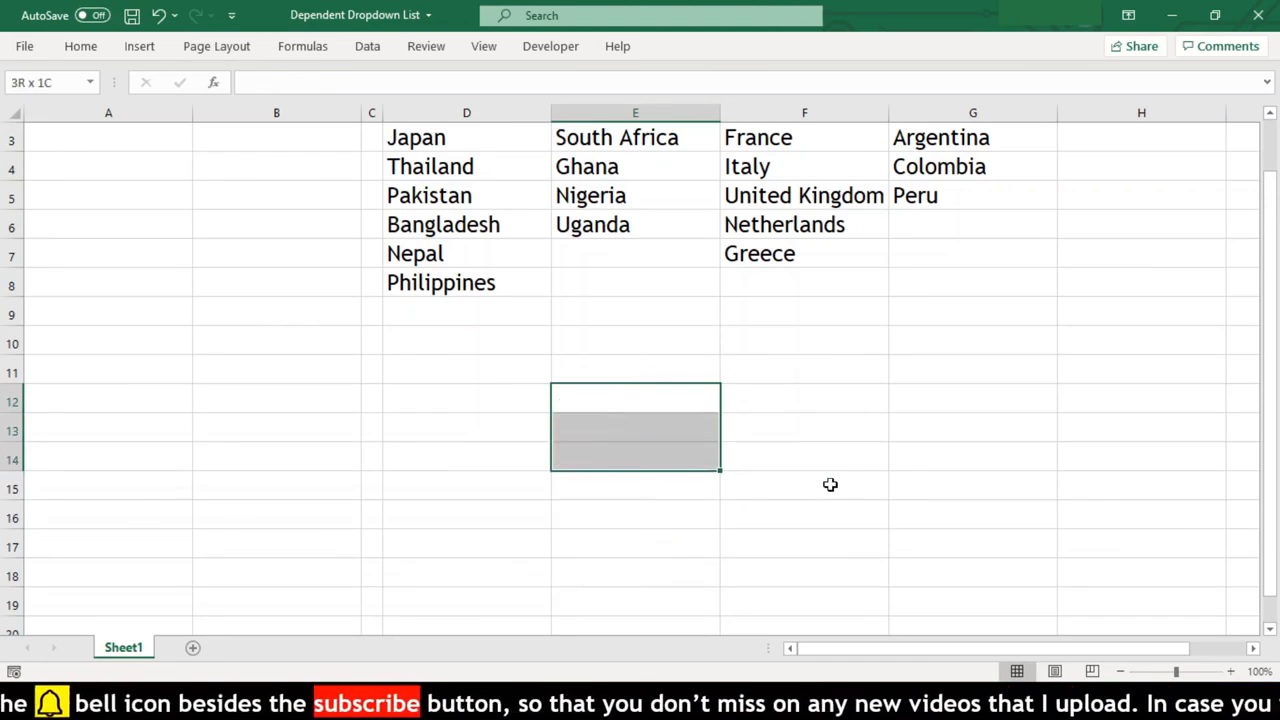
pyautogui.click(830, 484)
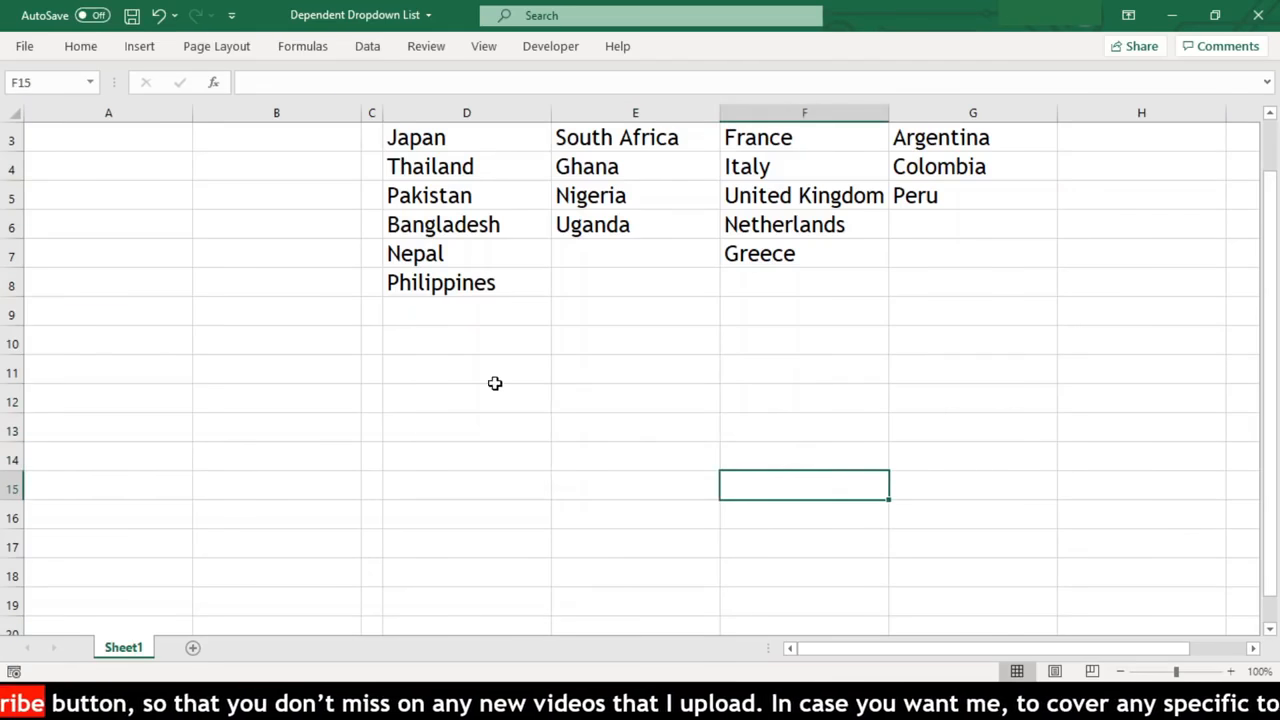
pyautogui.scroll(1, 495, 383)
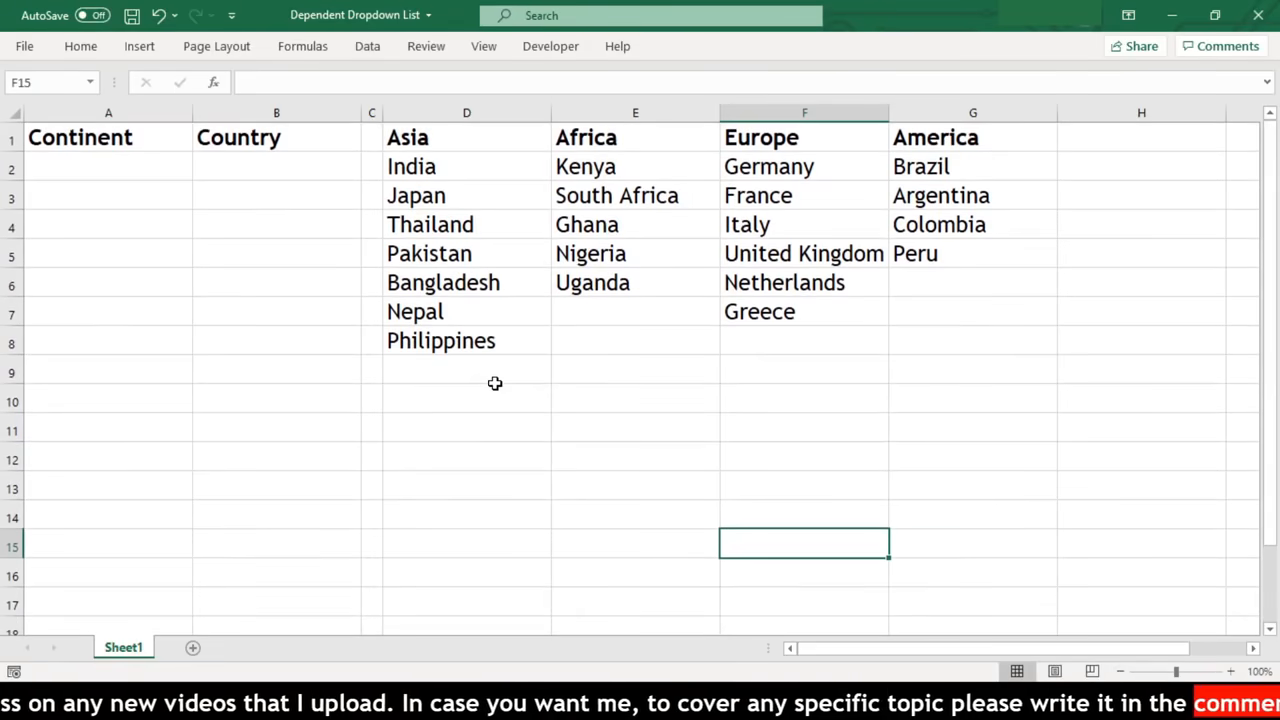
# Choose Asia as the continent in cell A2 from its dropdown list.
pyautogui.click(178, 176)
pyautogui.click(200, 171)
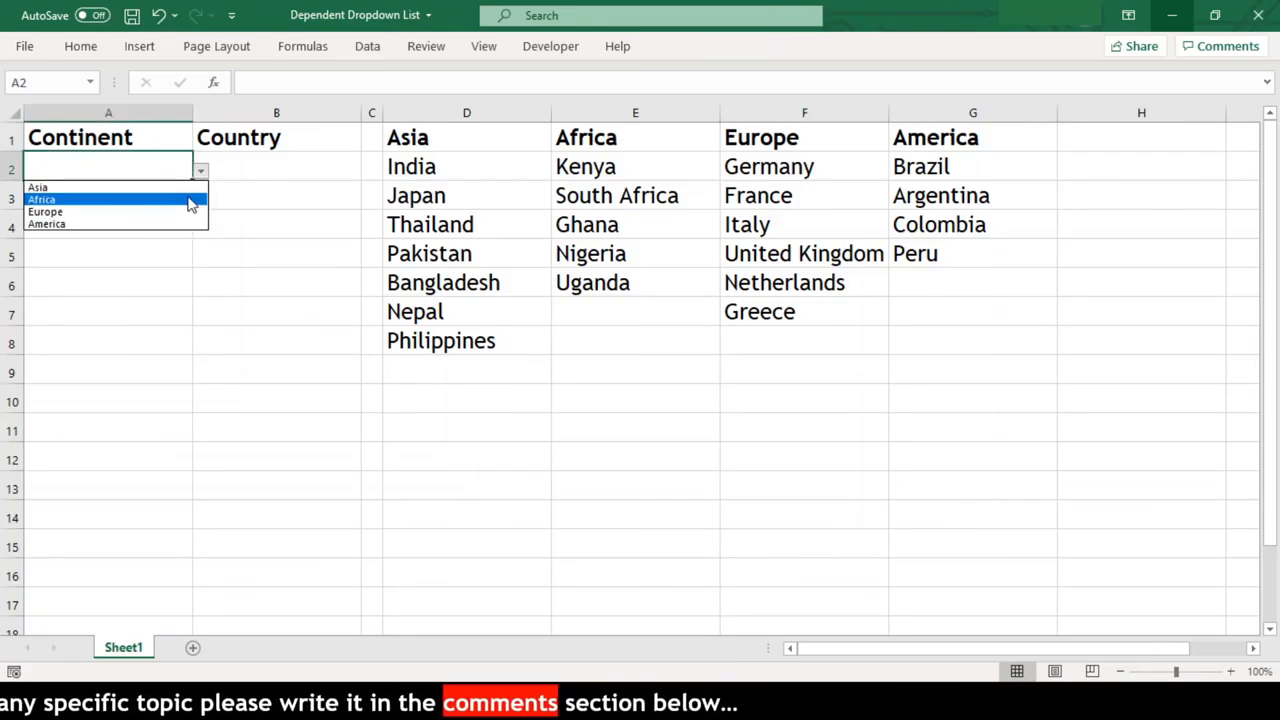
pyautogui.click(190, 188)
# Add List data validation to cell B2 with the source =indirect($A$2) and check the countries it offers.
pyautogui.click(276, 161)
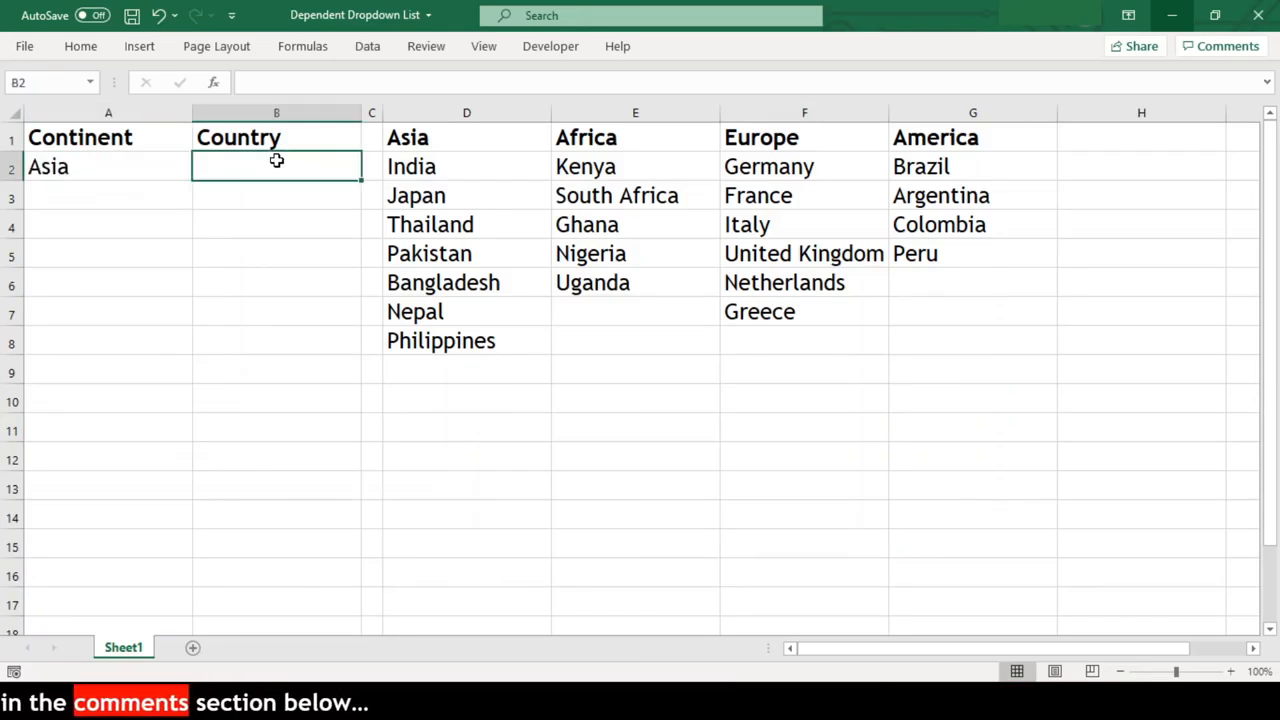
pyautogui.click(368, 47)
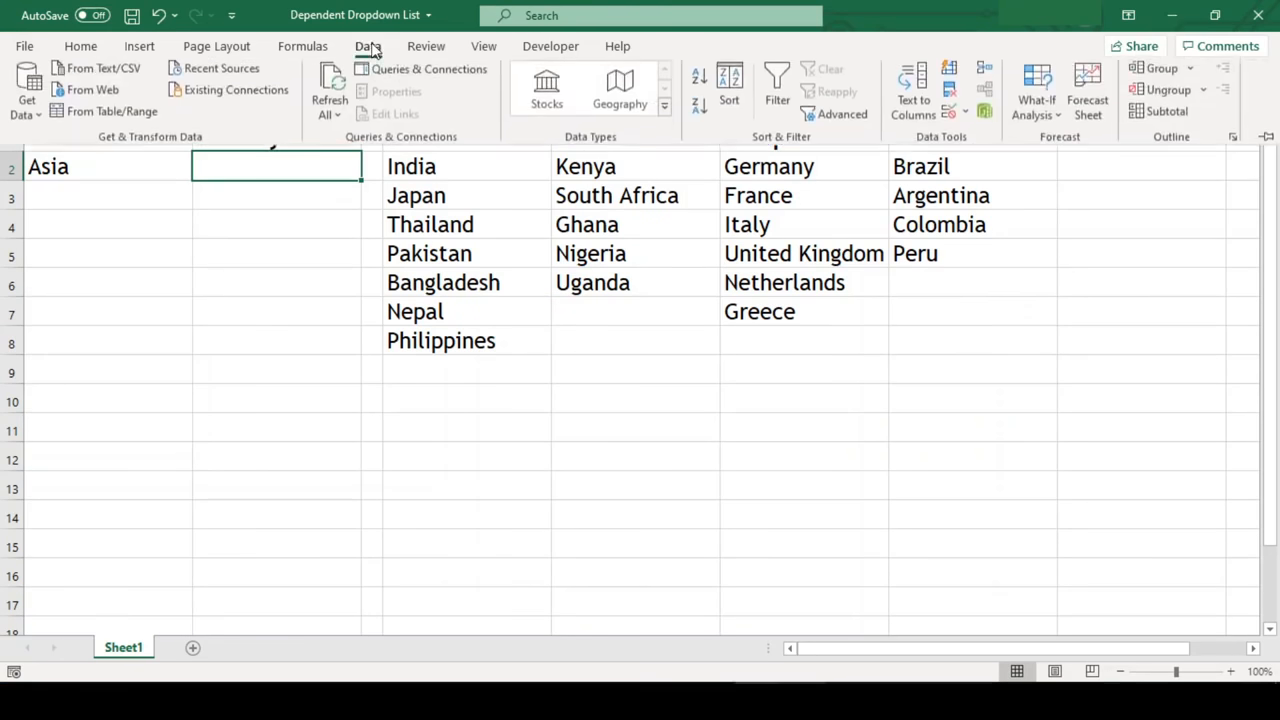
pyautogui.click(950, 118)
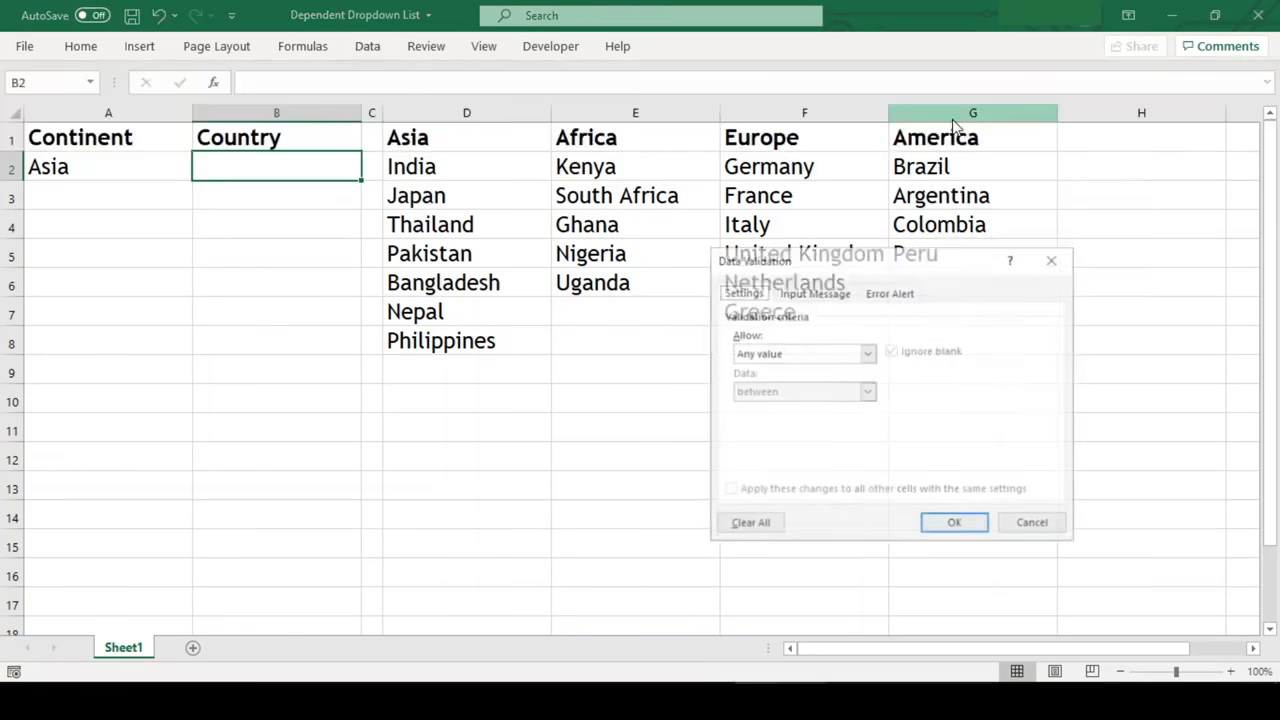
pyautogui.click(867, 352)
pyautogui.click(829, 407)
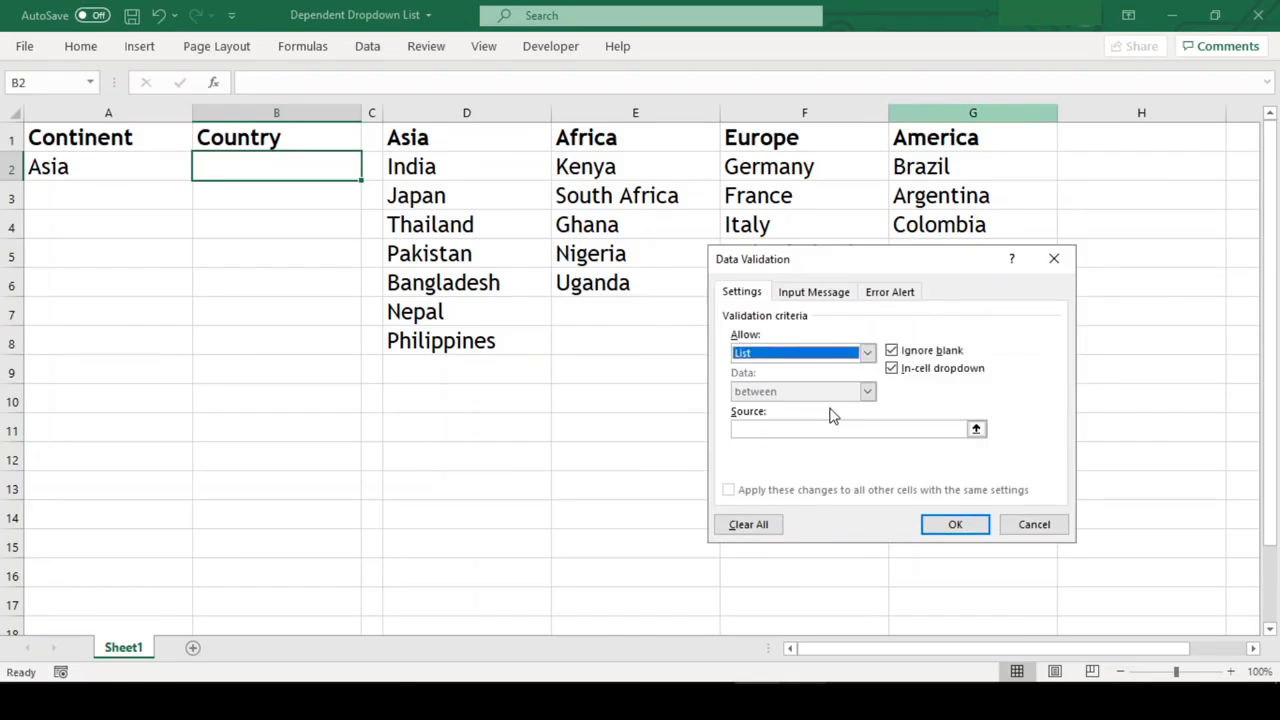
pyautogui.click(834, 429)
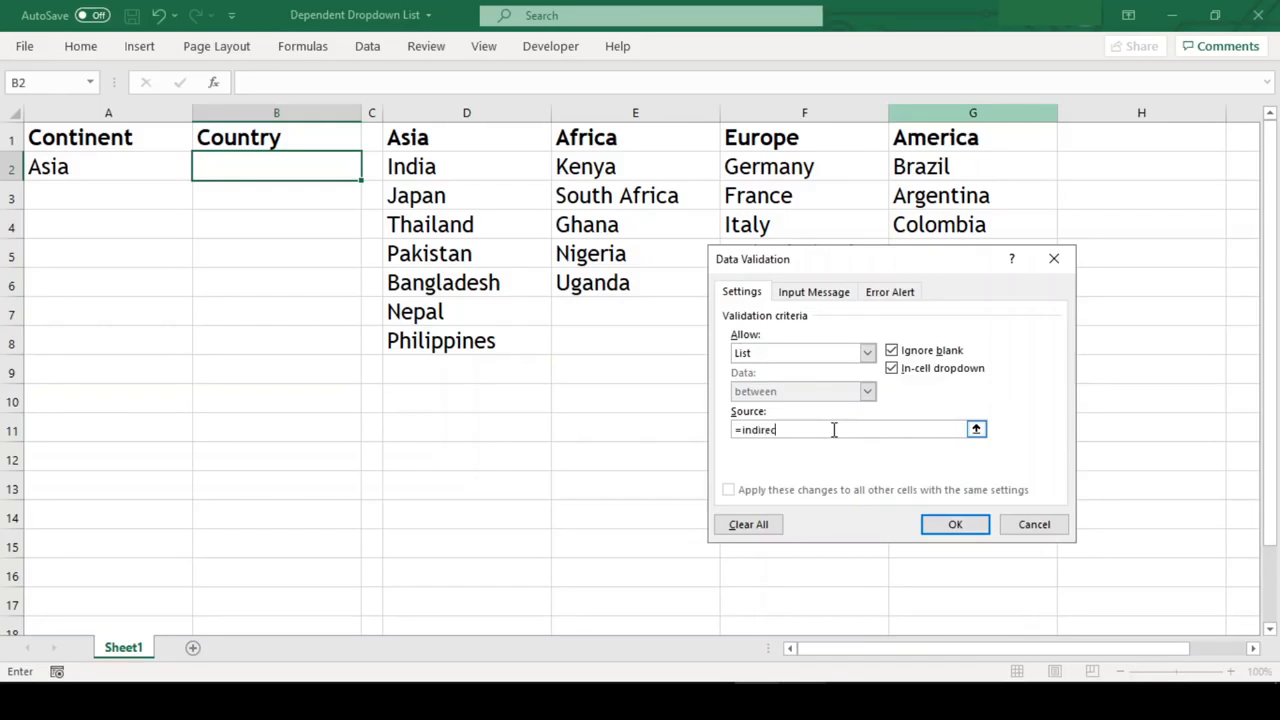
pyautogui.write('=indirect(')
pyautogui.click(149, 167)
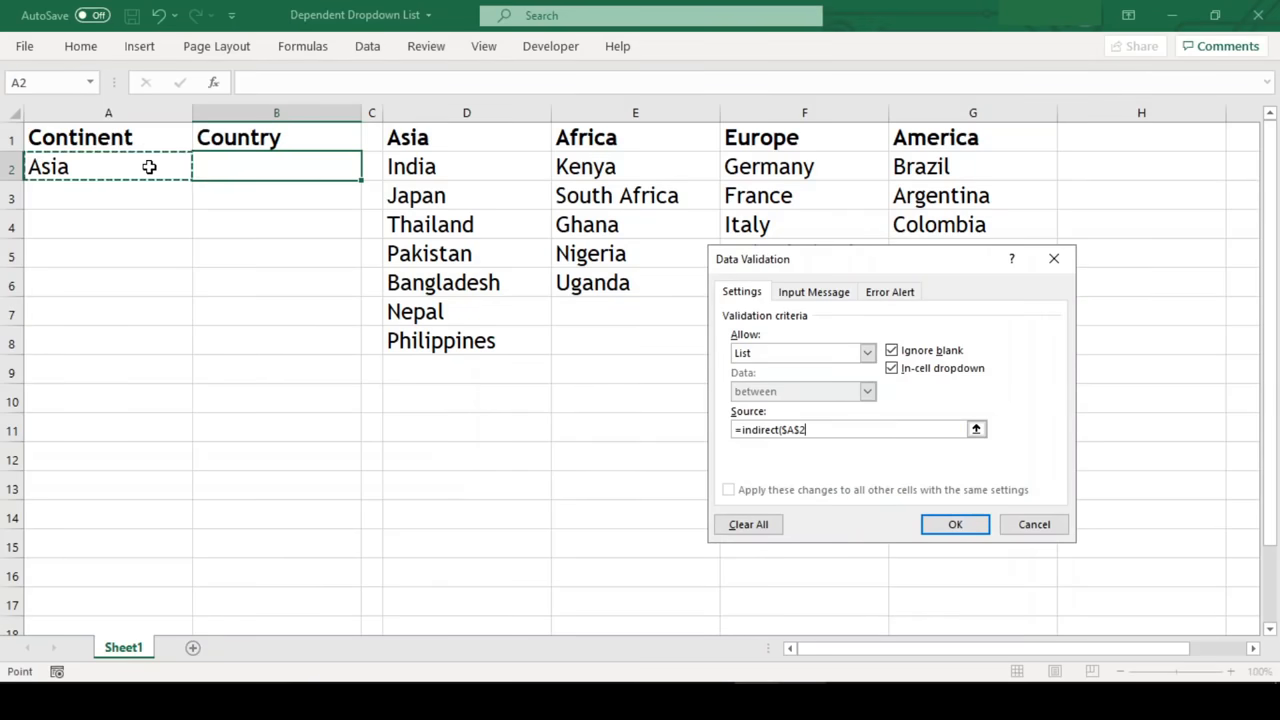
pyautogui.write(')')
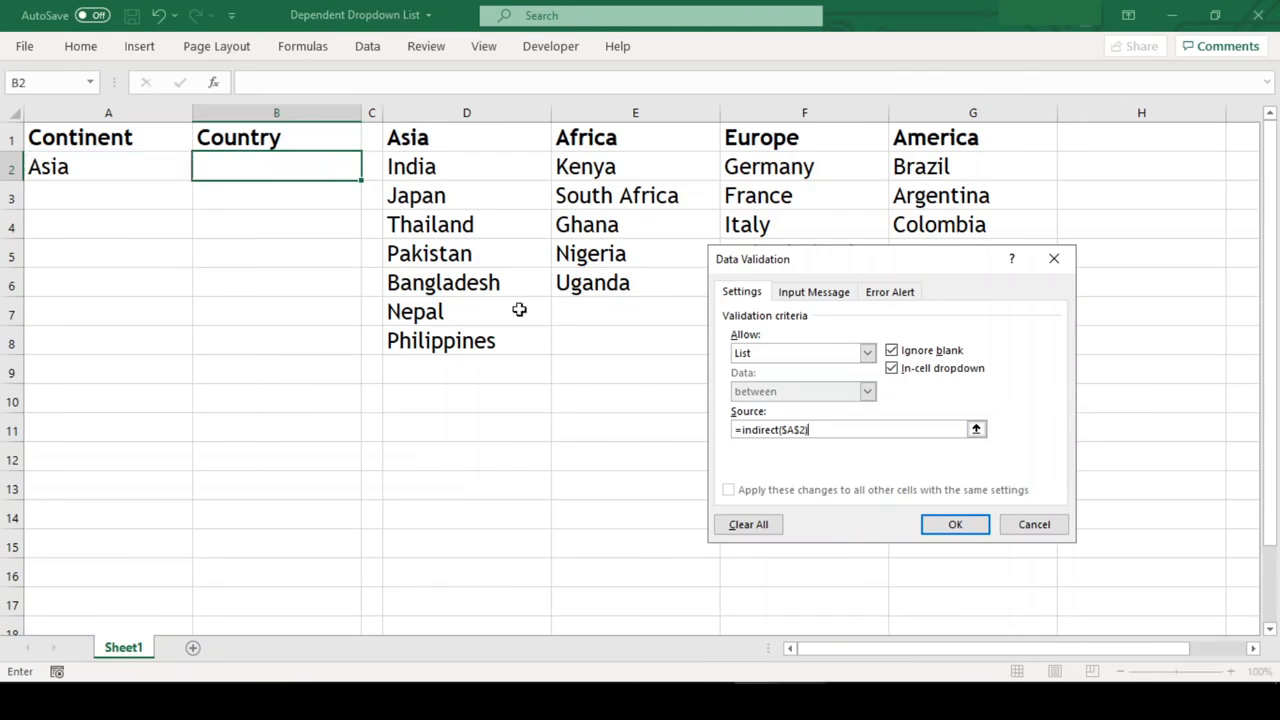
pyautogui.click(942, 526)
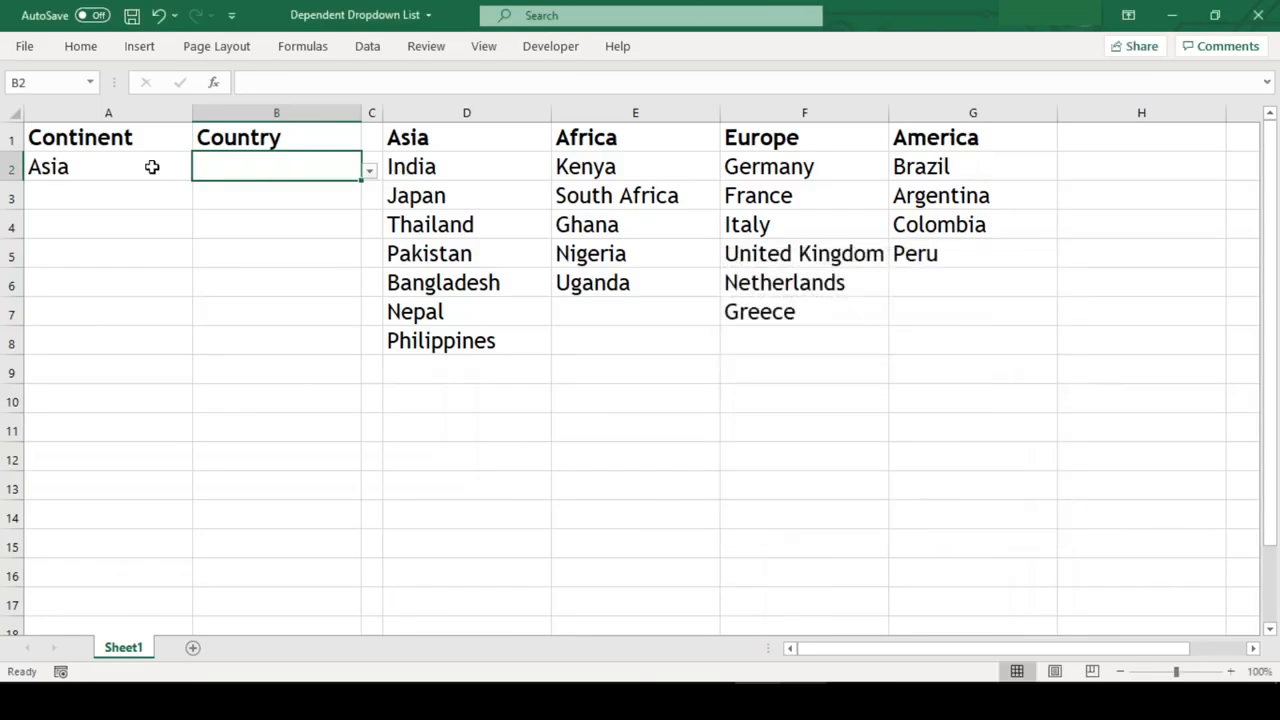
pyautogui.click(370, 175)
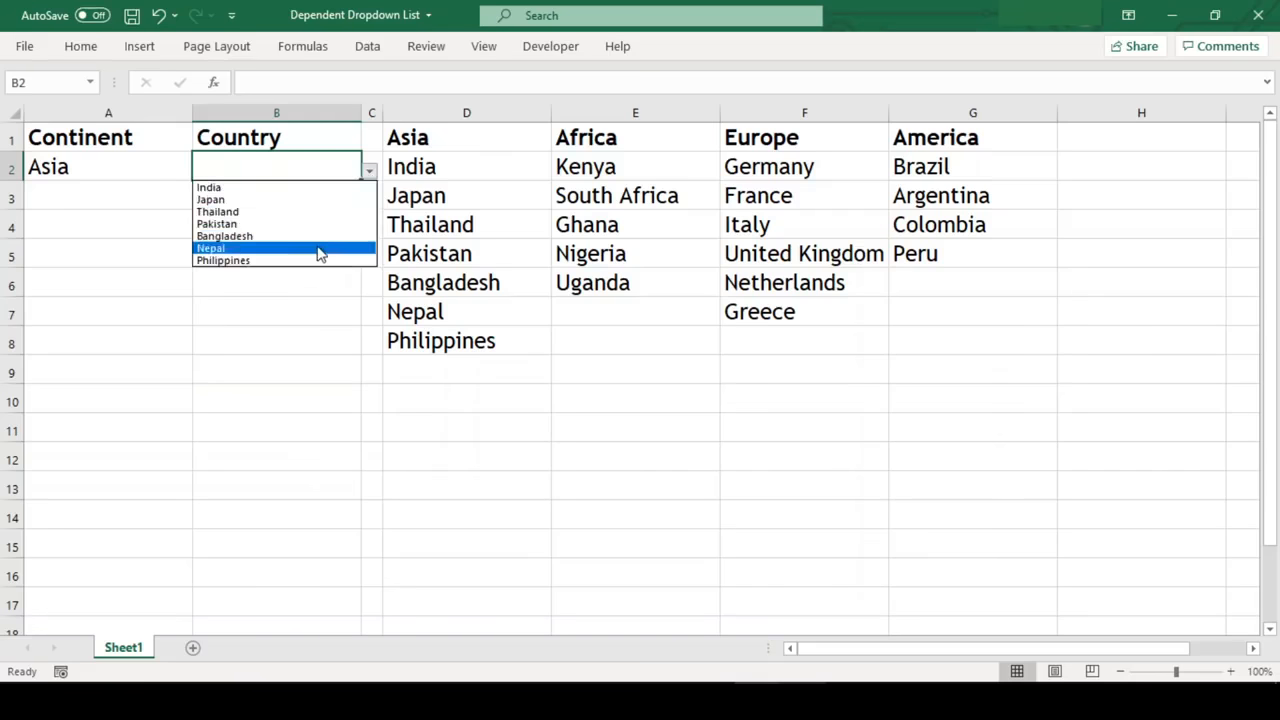
# Change the continent in A2 to Europe and check the countries offered in B2.
pyautogui.click(170, 171)
pyautogui.click(182, 169)
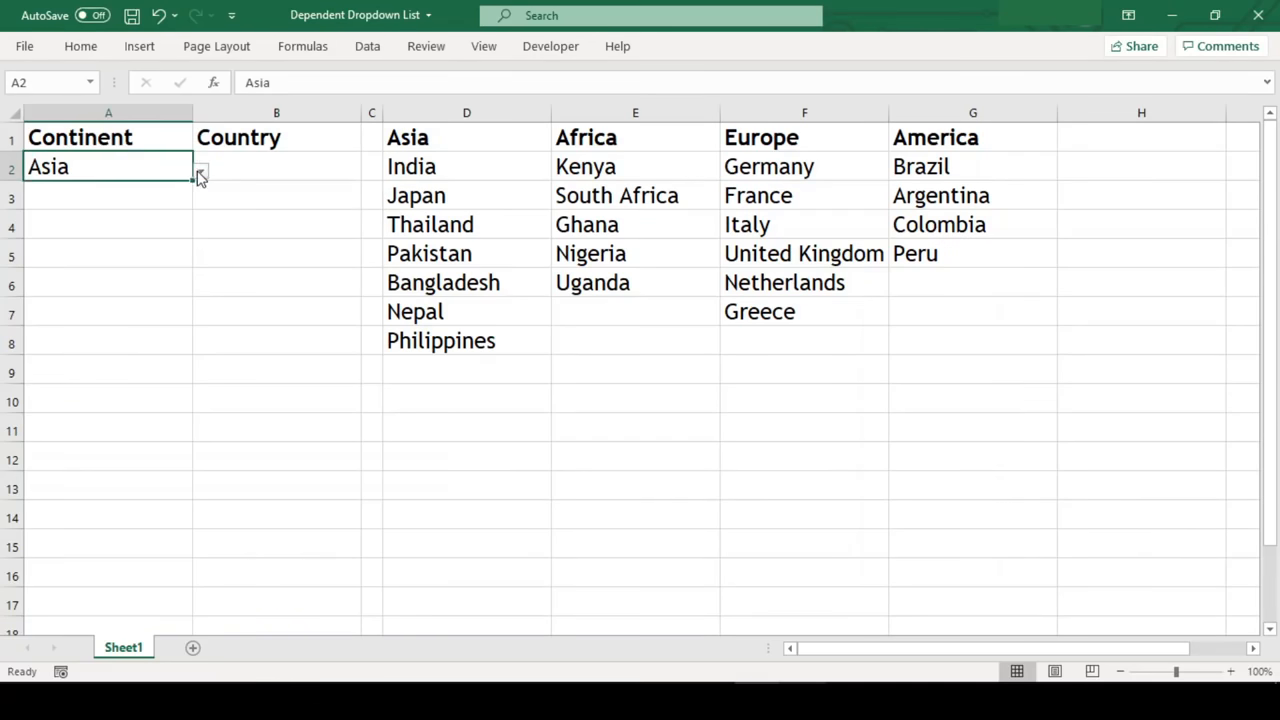
pyautogui.click(200, 176)
pyautogui.click(182, 210)
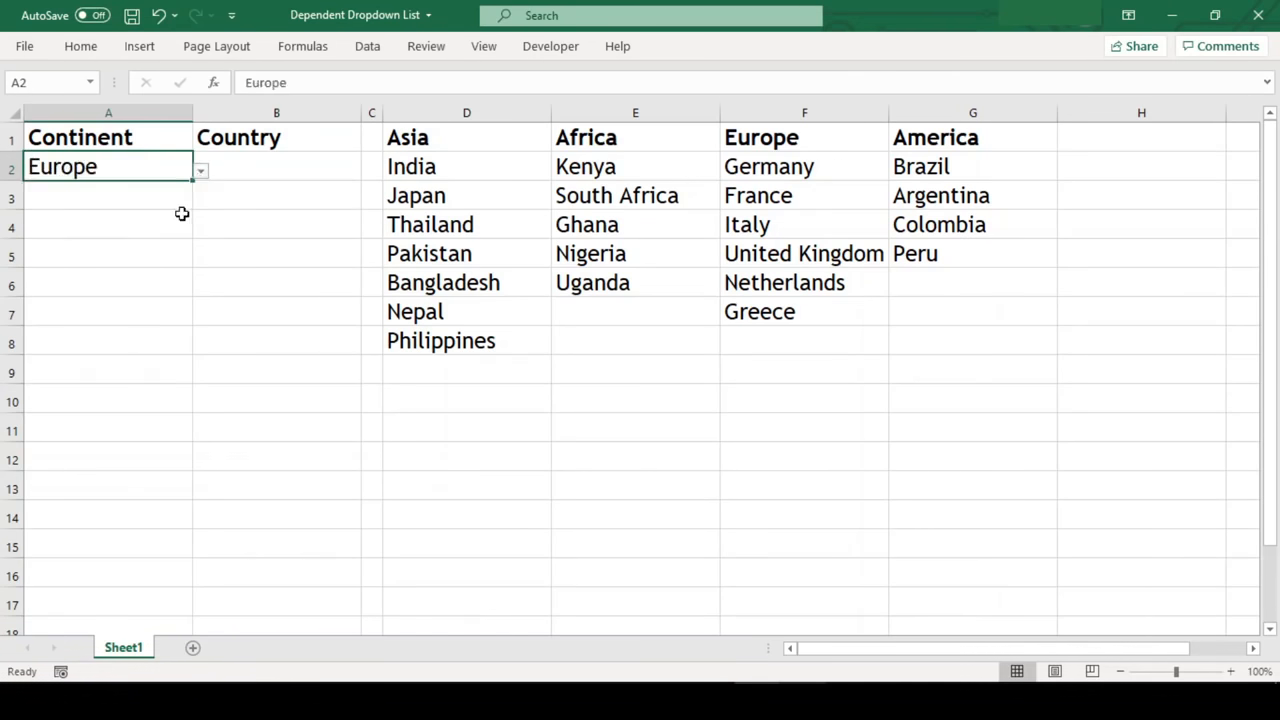
pyautogui.click(332, 168)
pyautogui.click(369, 171)
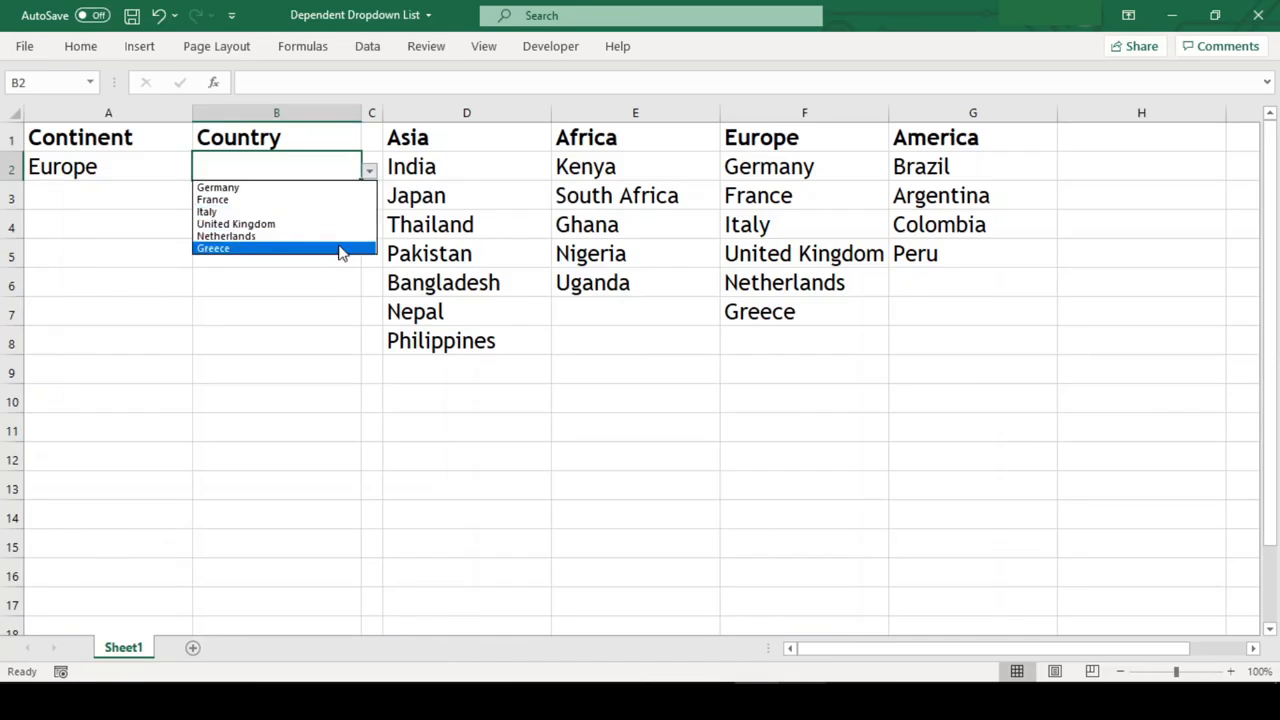
pyautogui.press('Escape')
pyautogui.click(157, 166)
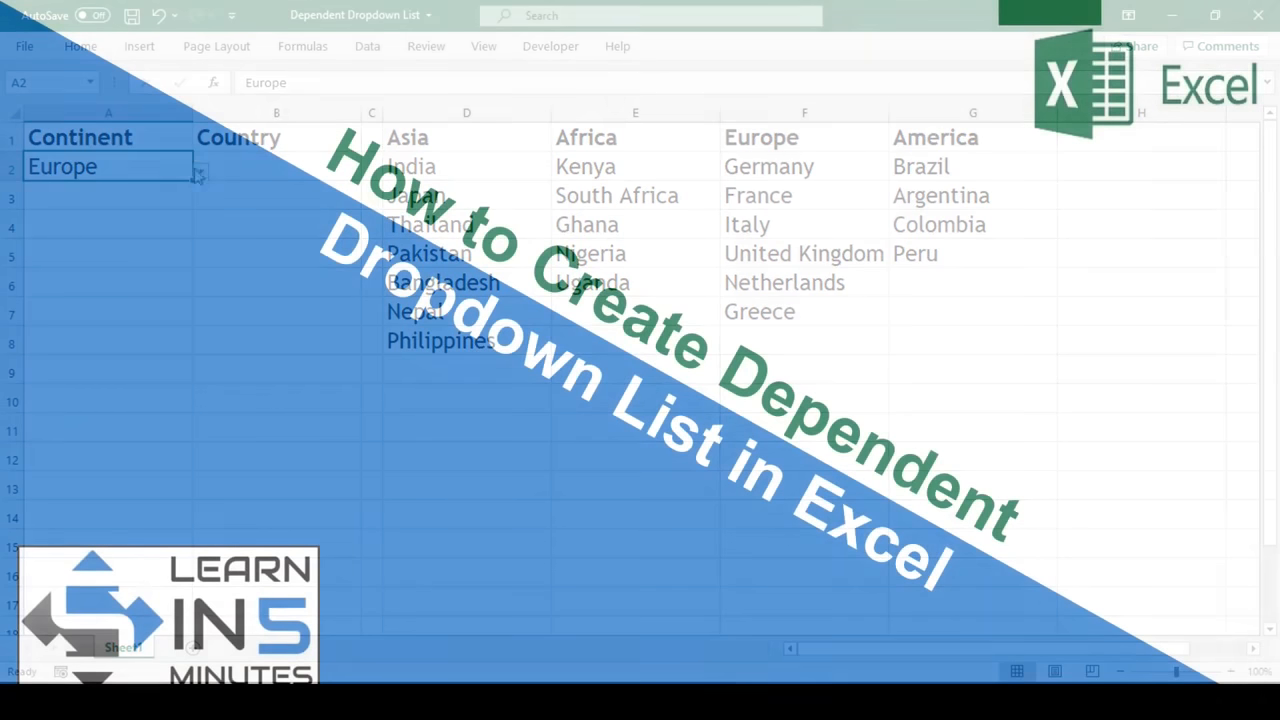